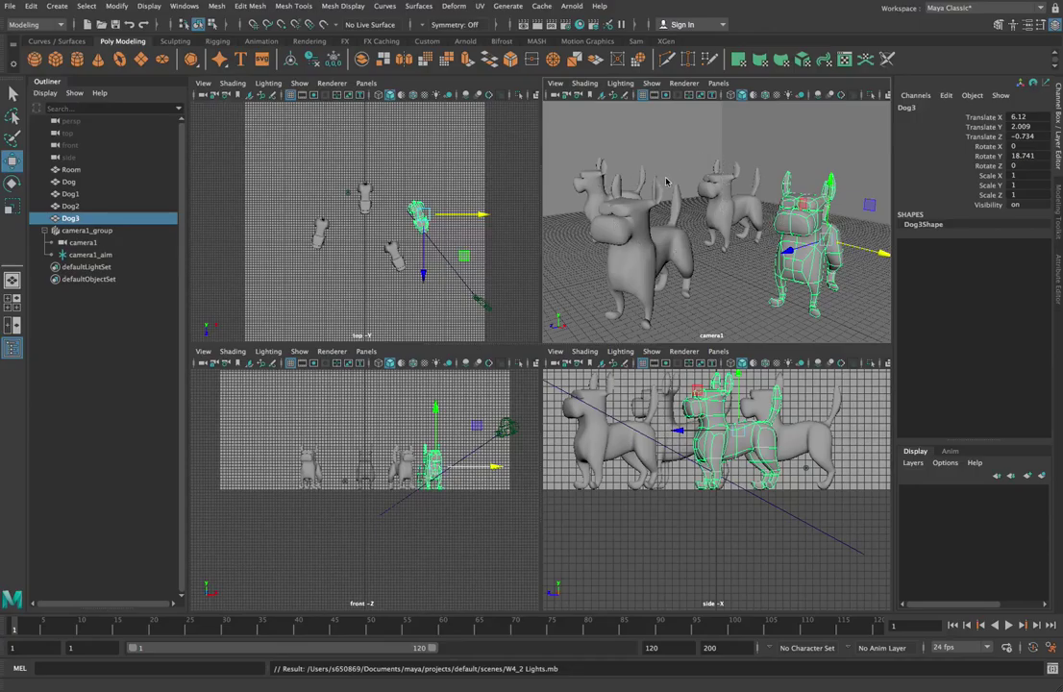
Switch the shelf to the Arnold tab to reach its lighting and rendering tools
click(465, 41)
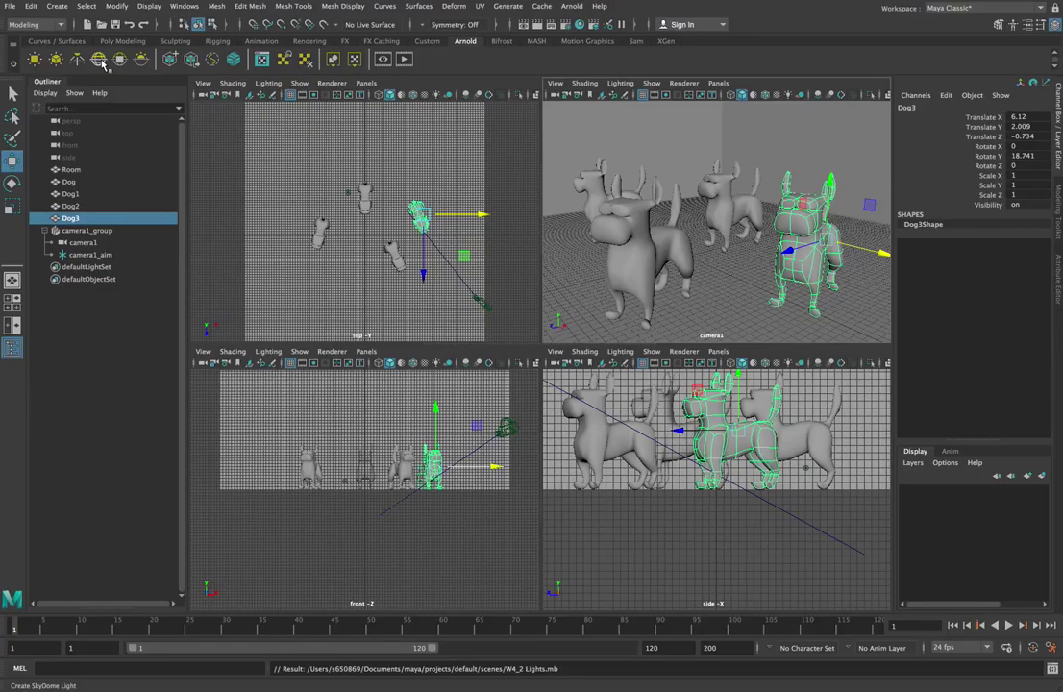
Create aiSkyDomeLight1 (intensity 1, radius 1000) and zoom the top view back toward the dogs
click(101, 61)
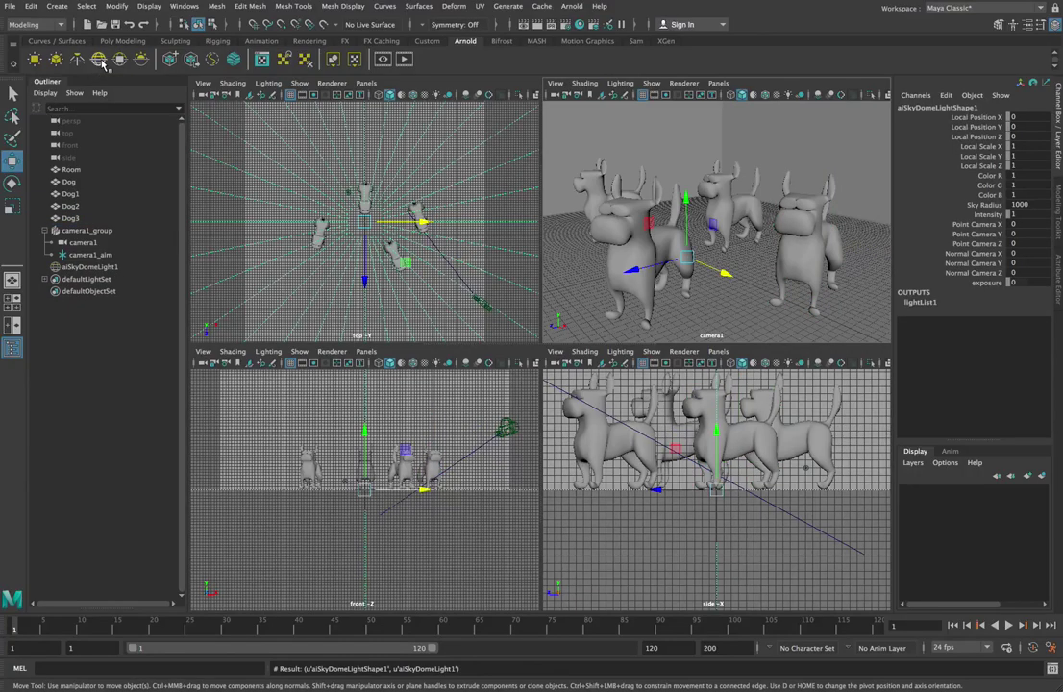
key(f)
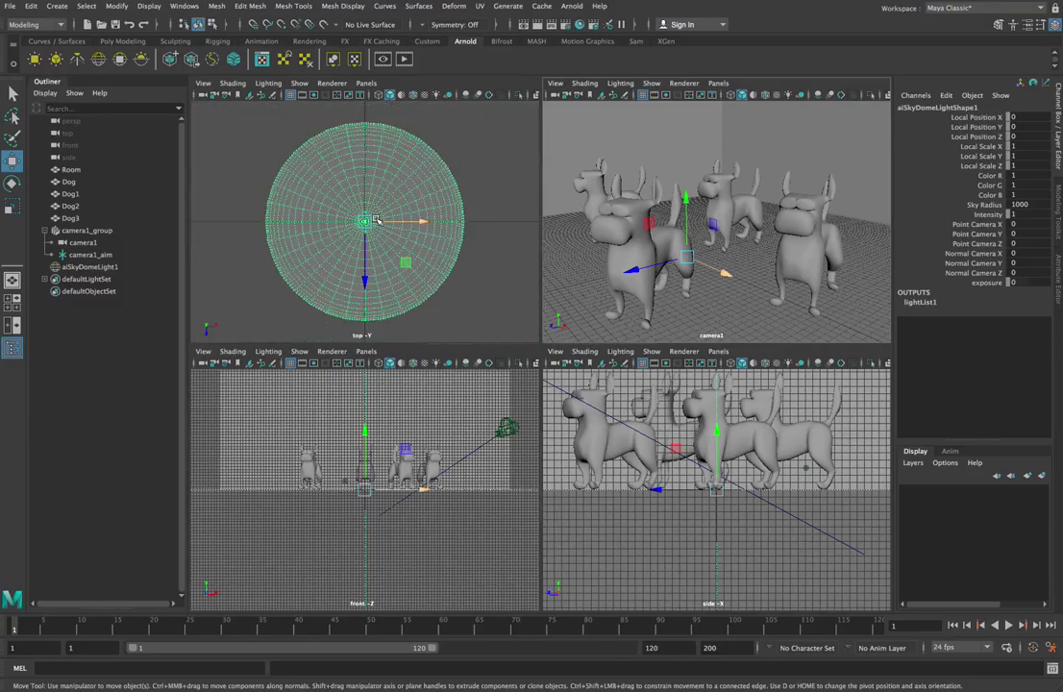
scroll(376, 220, up, 10)
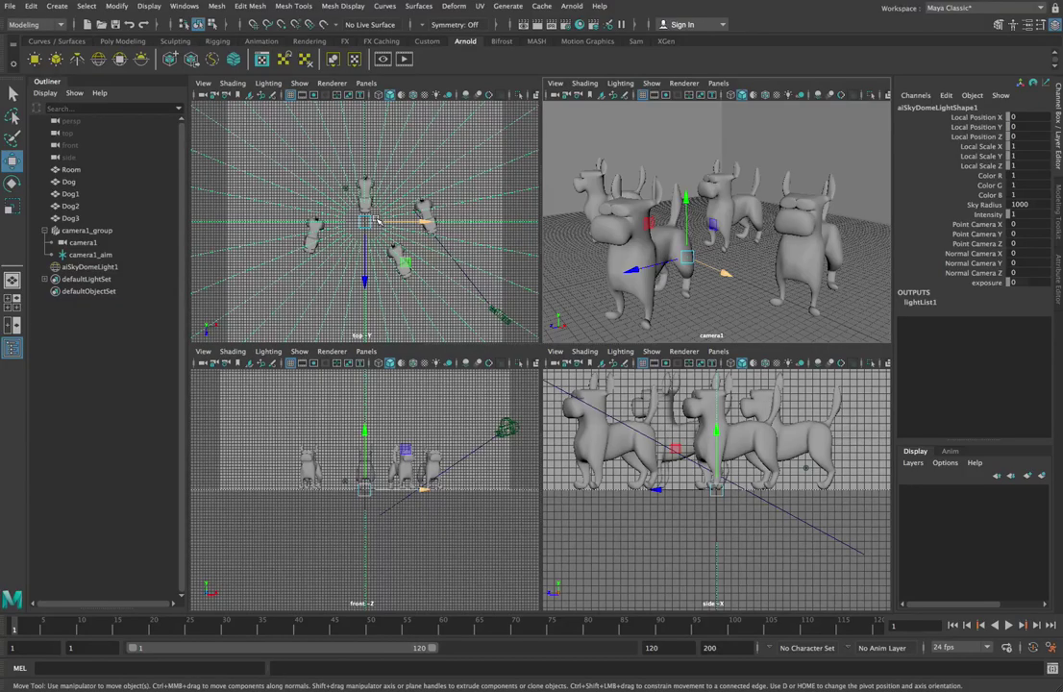
click(411, 222)
click(426, 222)
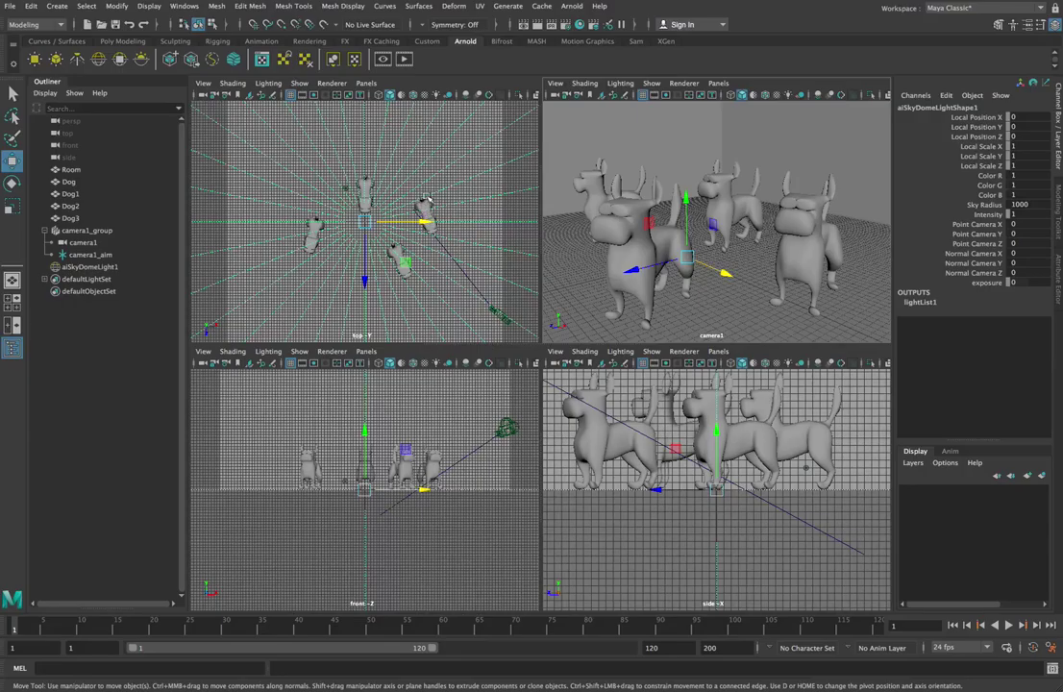
Render the current frame with Arnold to see the dogs lit by the skydome
click(525, 27)
drag(117, 256, 355, 161)
click(69, 189)
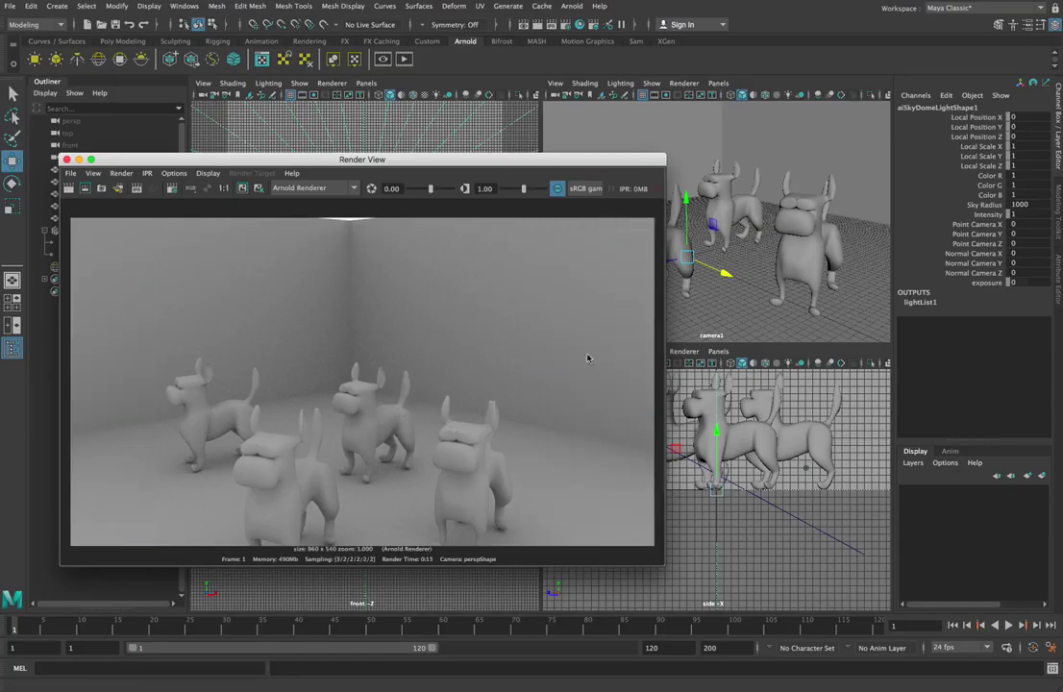
Shrink and reposition the Render View window beside the viewports, then start IPR
drag(566, 161, 495, 90)
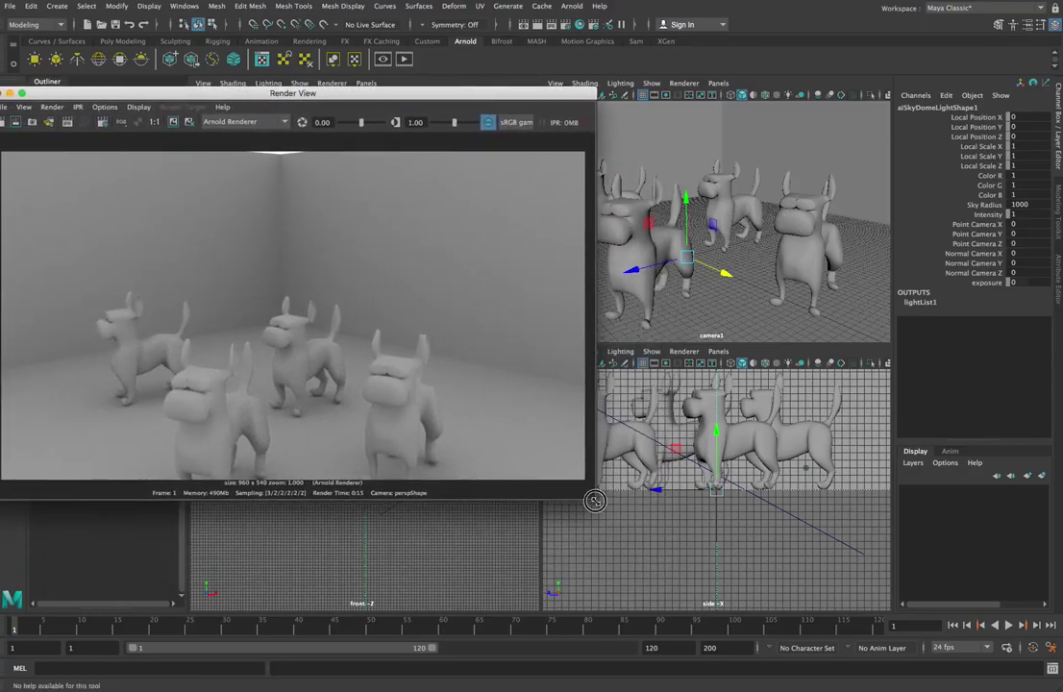
drag(596, 501, 385, 423)
drag(253, 93, 281, 85)
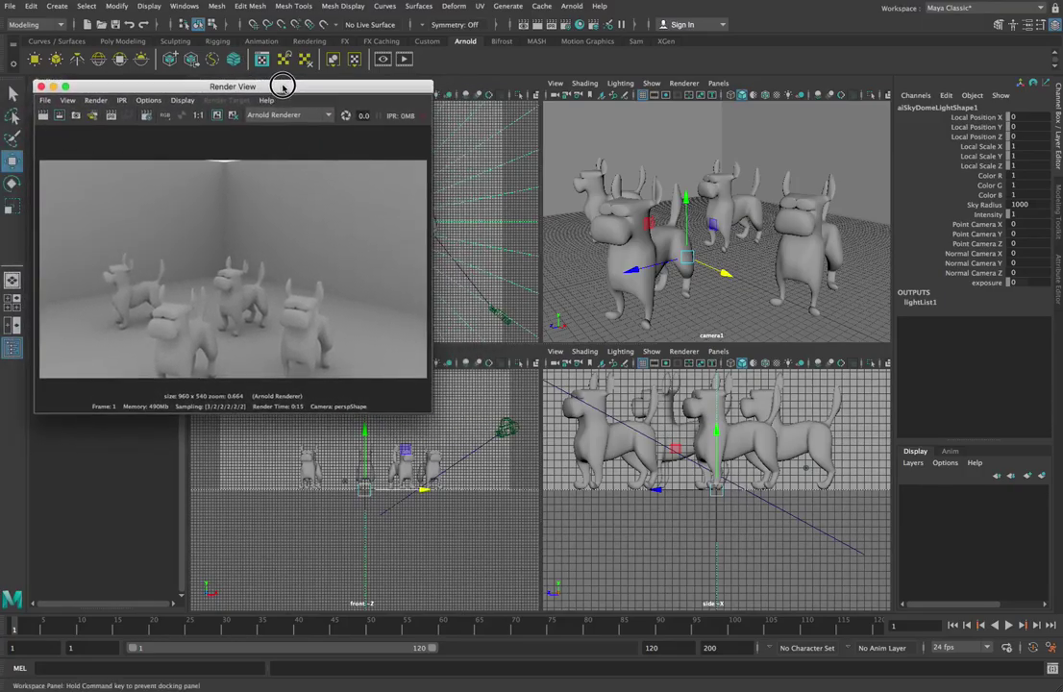
click(112, 117)
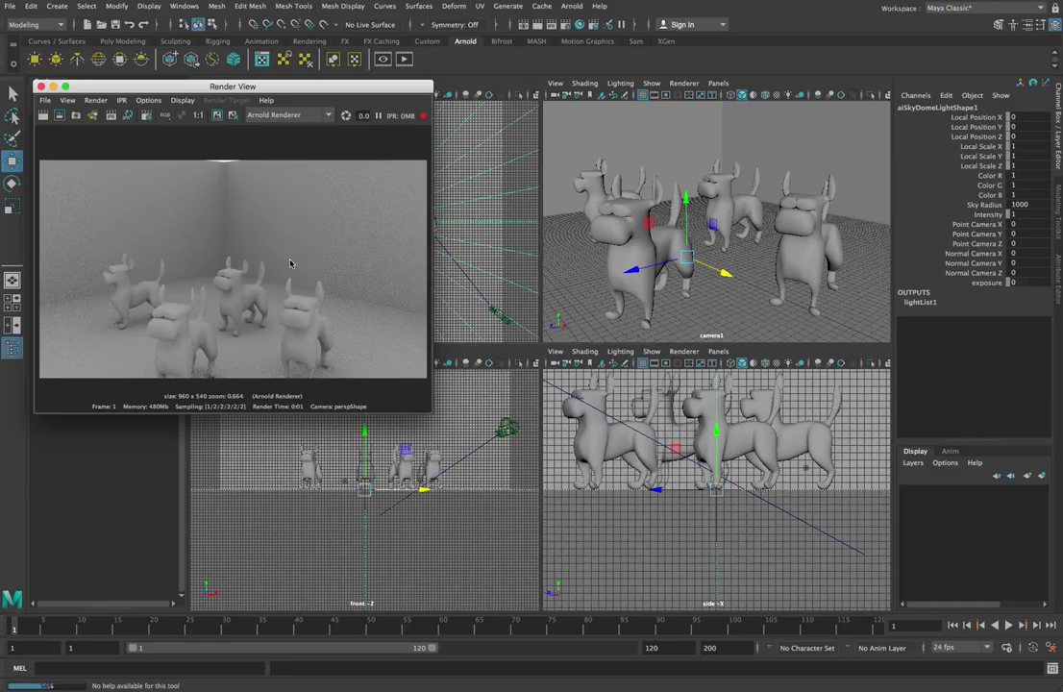
Move camera1 slightly down on Y in the front view and refresh the IPR render
click(506, 427)
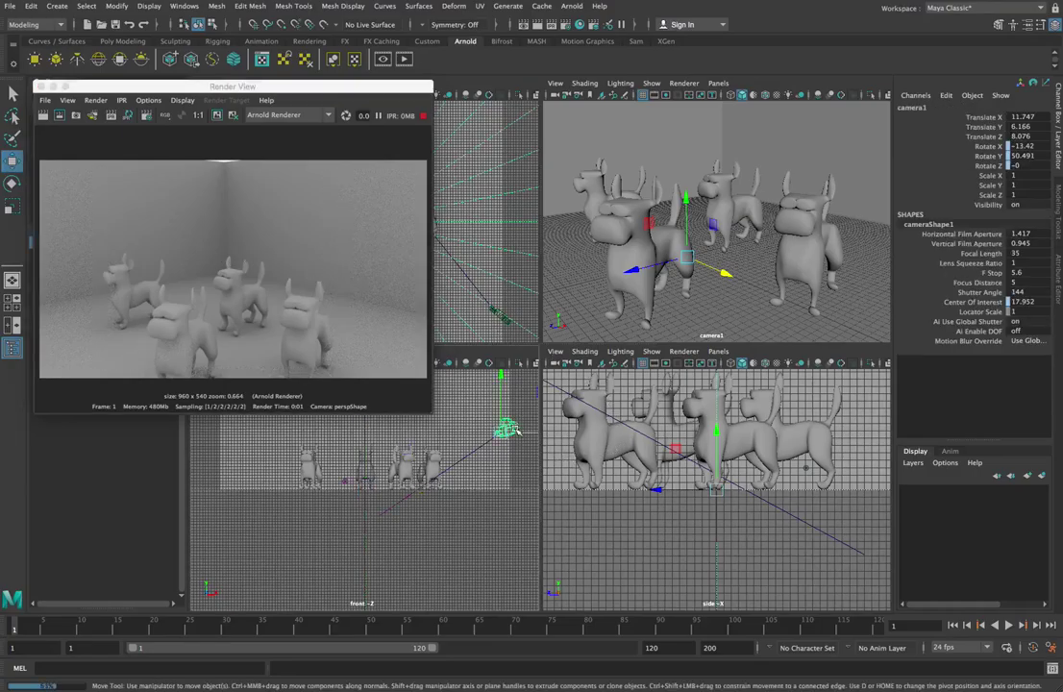
drag(501, 379, 501, 398)
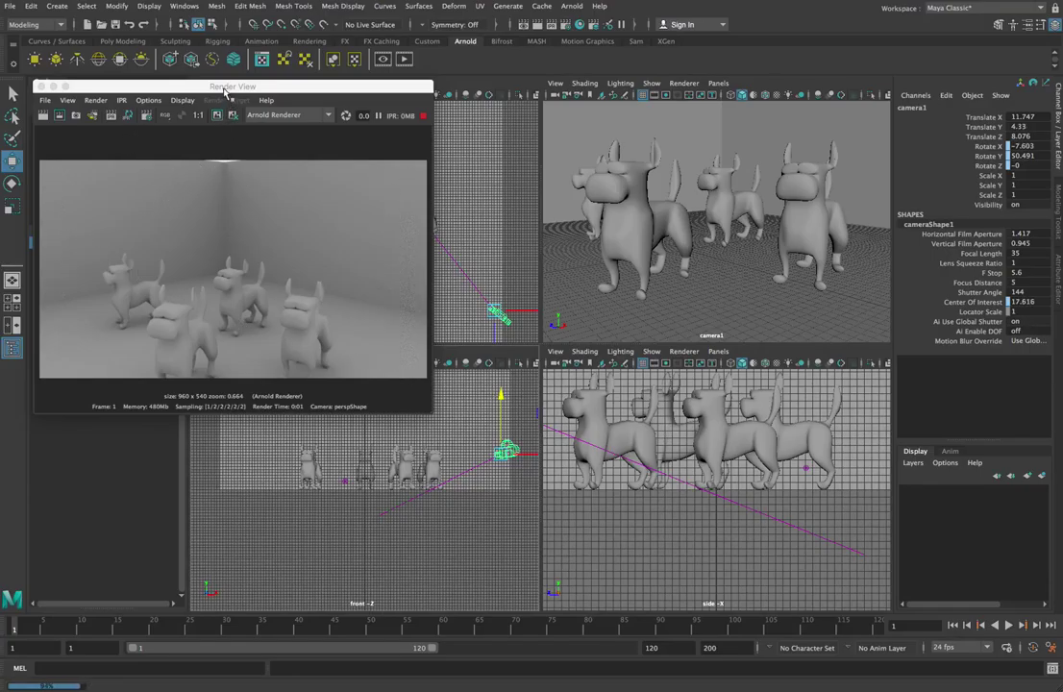
click(222, 213)
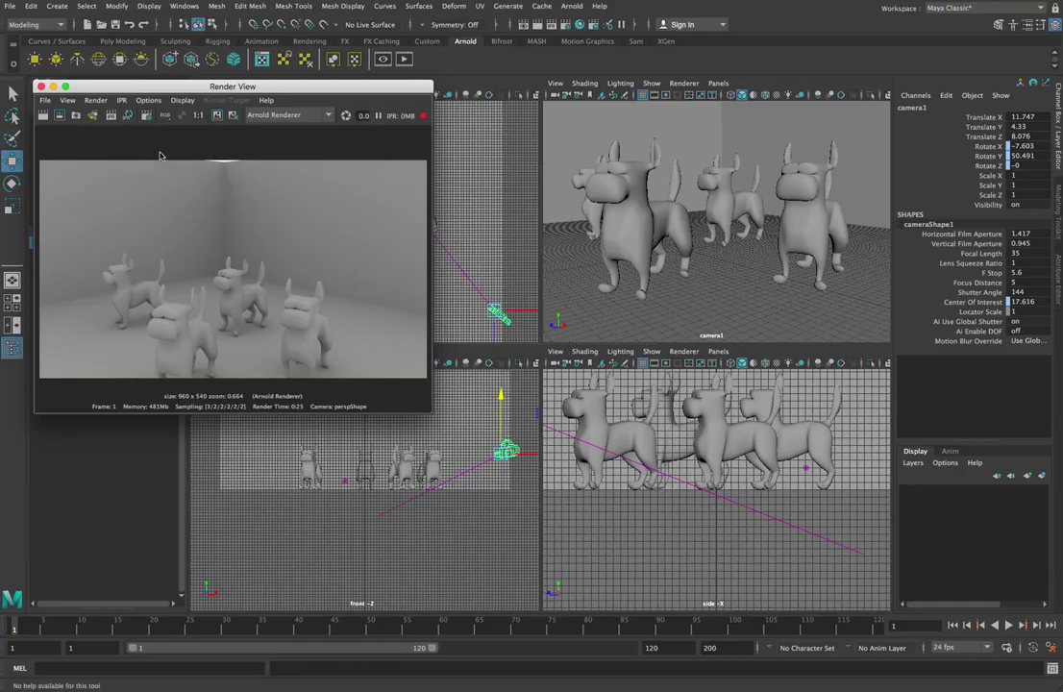
click(127, 115)
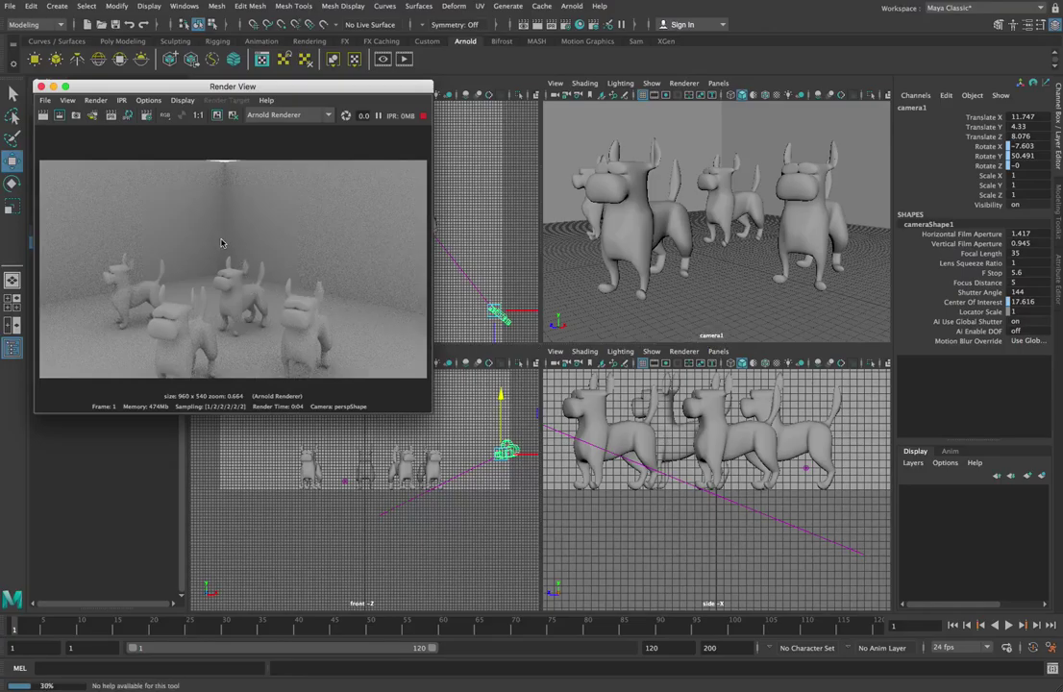
Render the dog scene through camera1 using Render View's Render menu
click(95, 101)
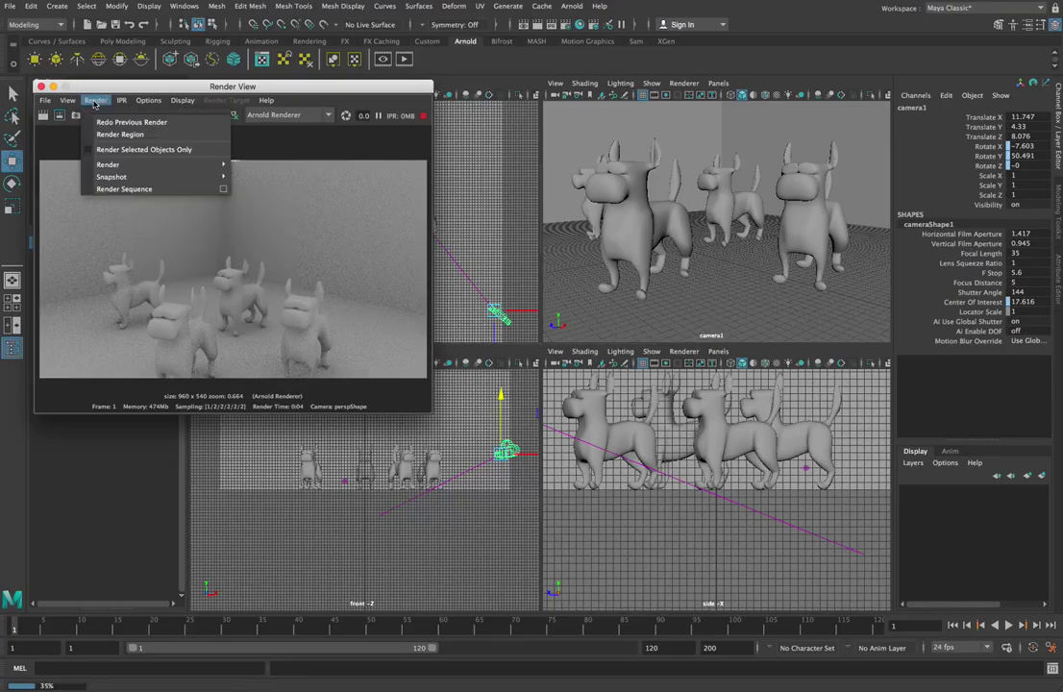
mouse_move(123, 166)
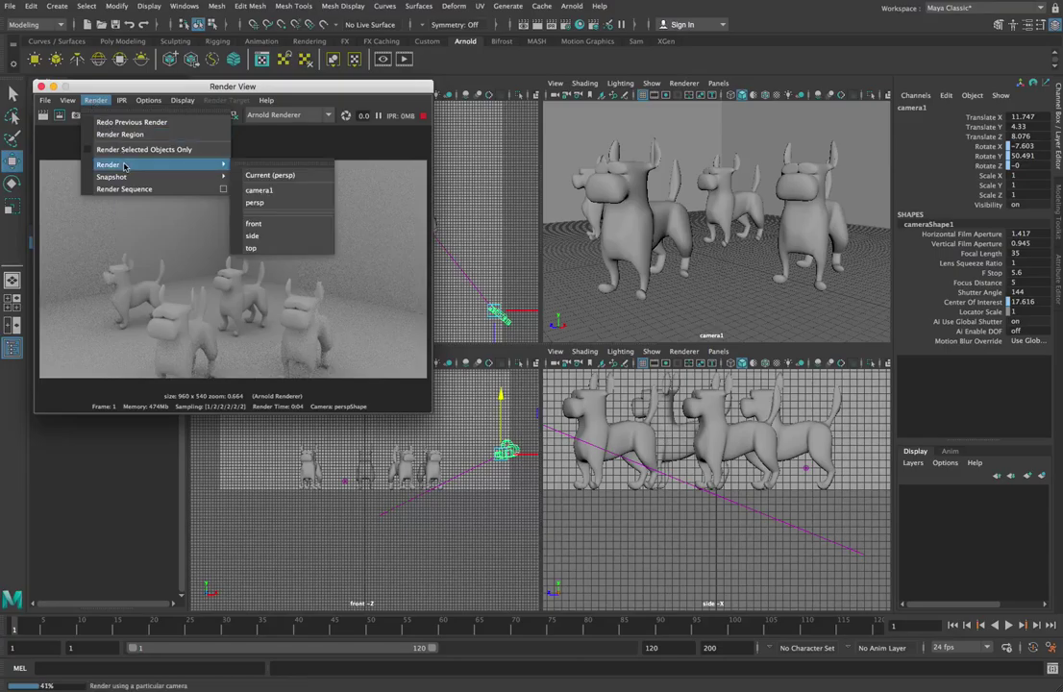
click(306, 192)
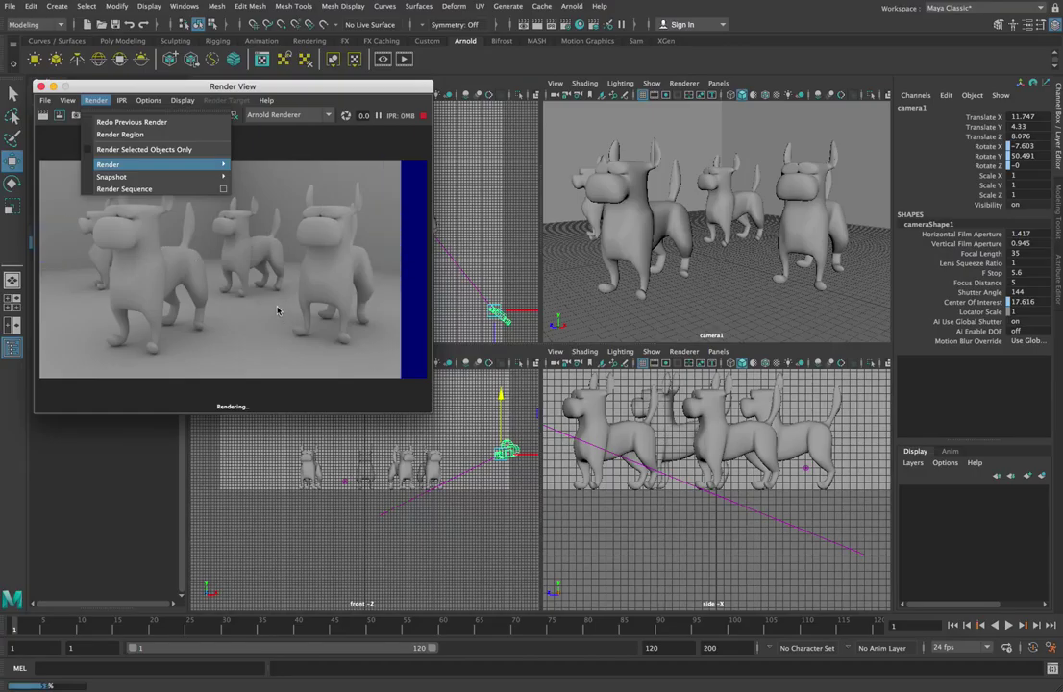
click(310, 260)
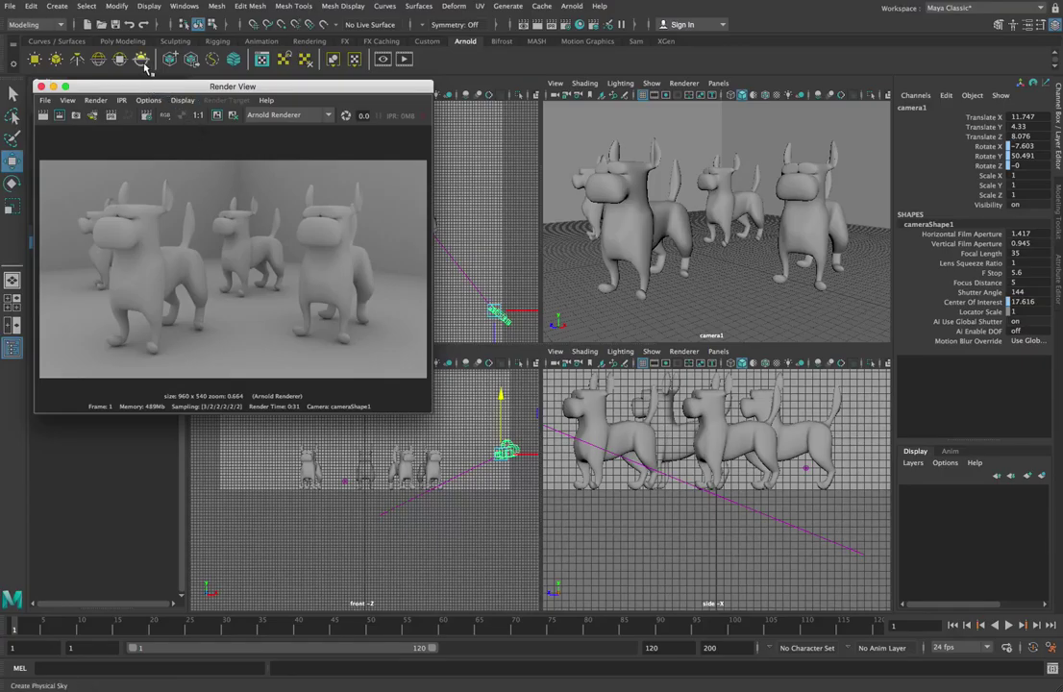
drag(159, 87, 321, 118)
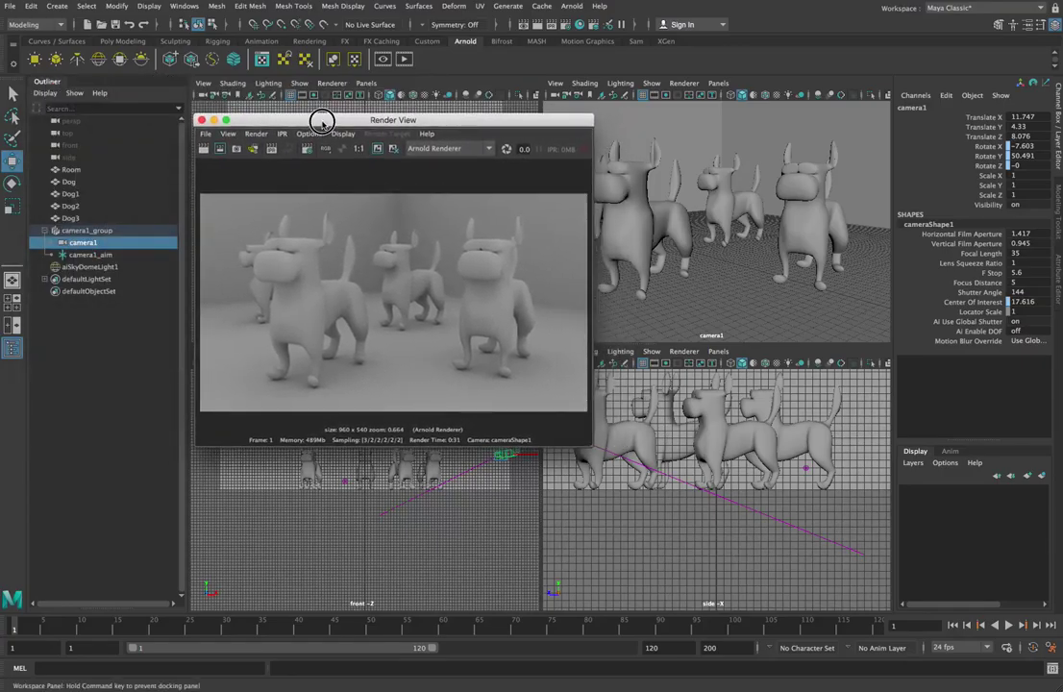
Delete aiSkyDomeLight1, add an Arnold Physical Sky, and redo the render for hard shadows
click(99, 268)
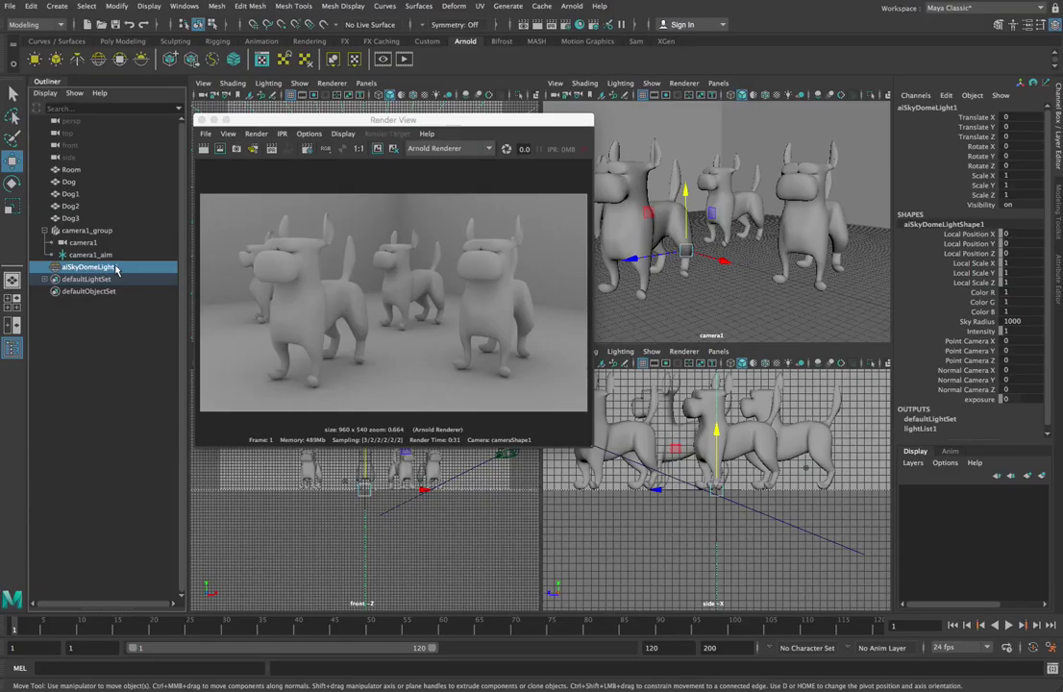
key(Delete)
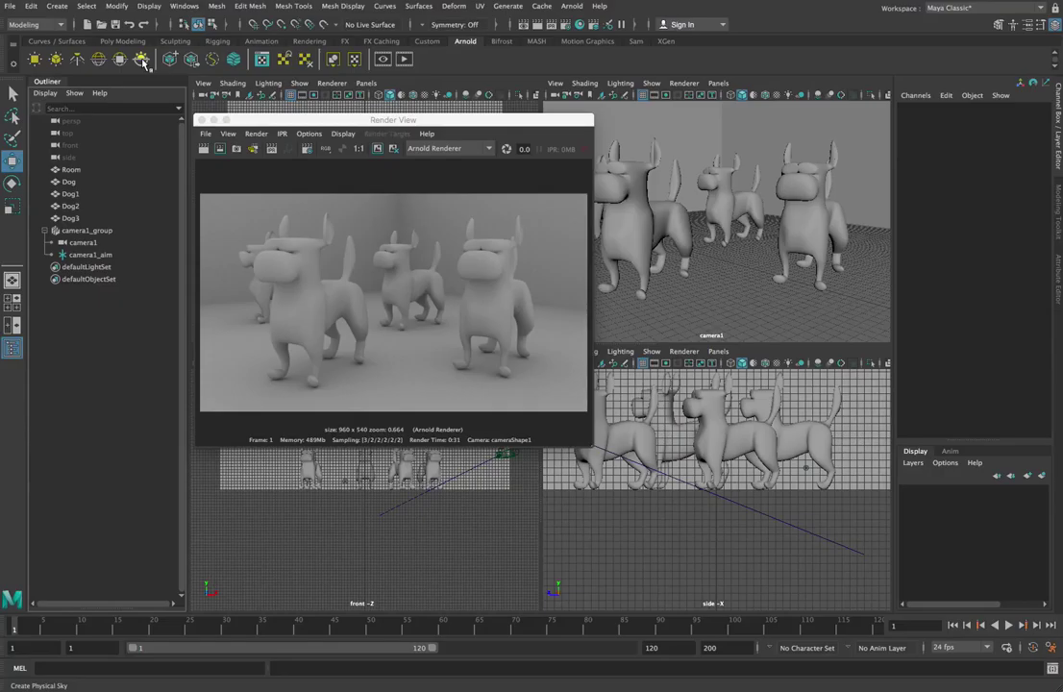
click(142, 61)
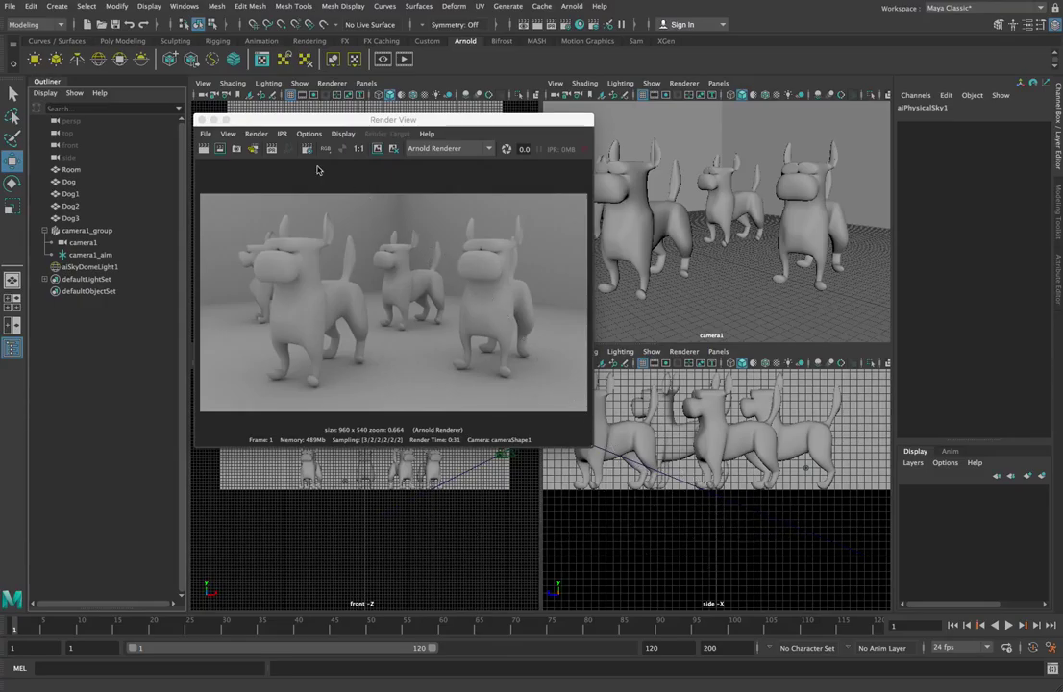
click(203, 152)
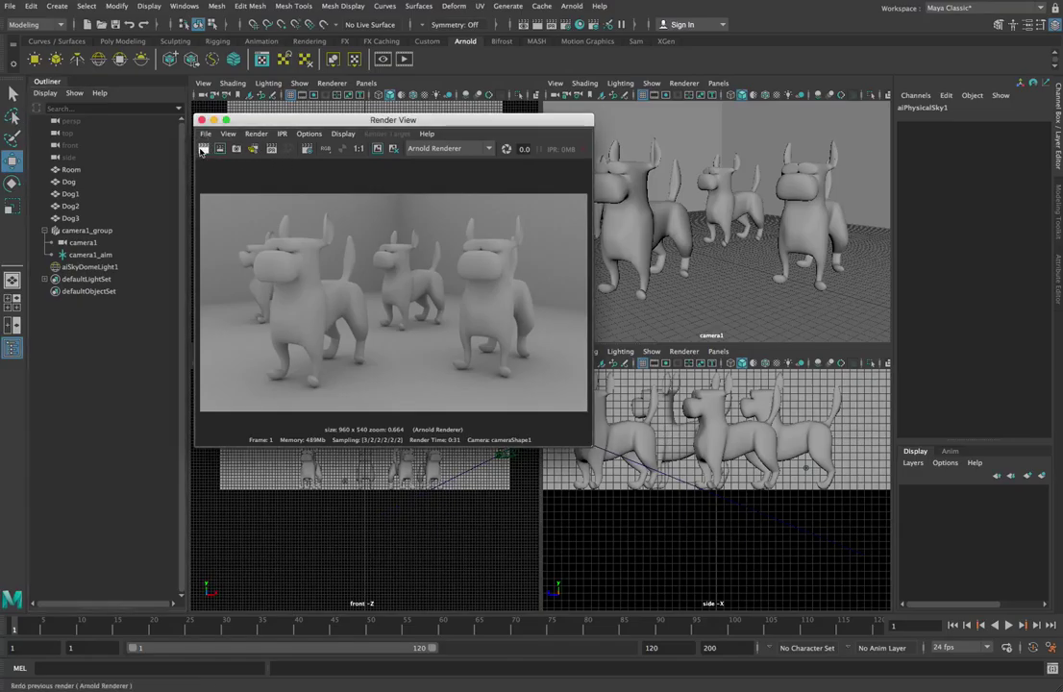
click(203, 152)
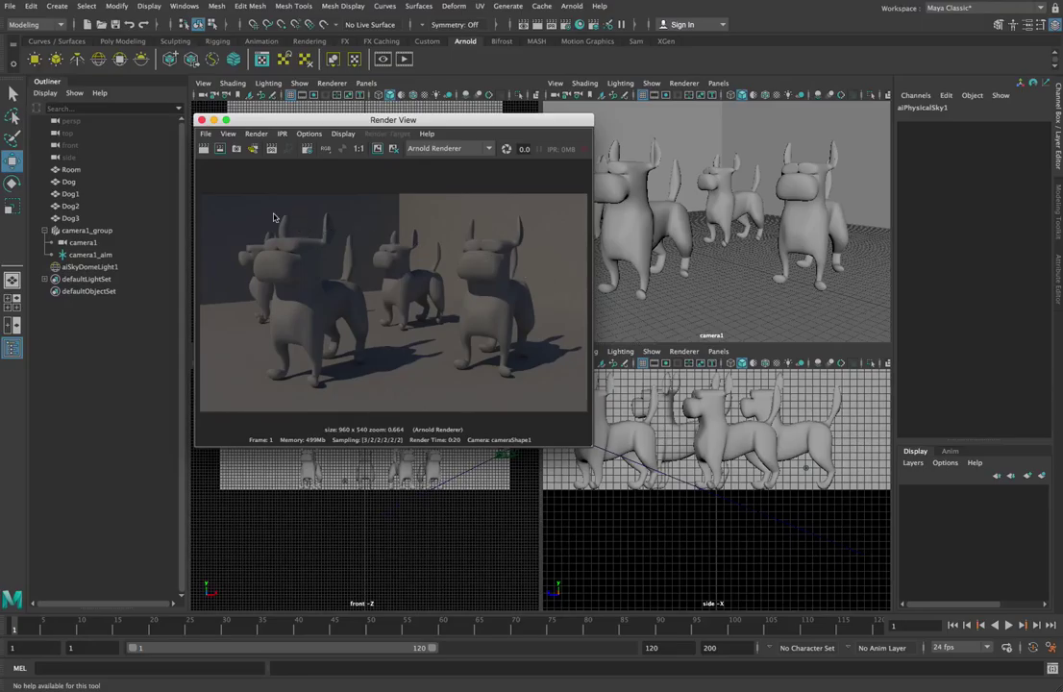
Show the aiPhysicalSky1 tab in the sky dome light's Attribute Editor
click(107, 269)
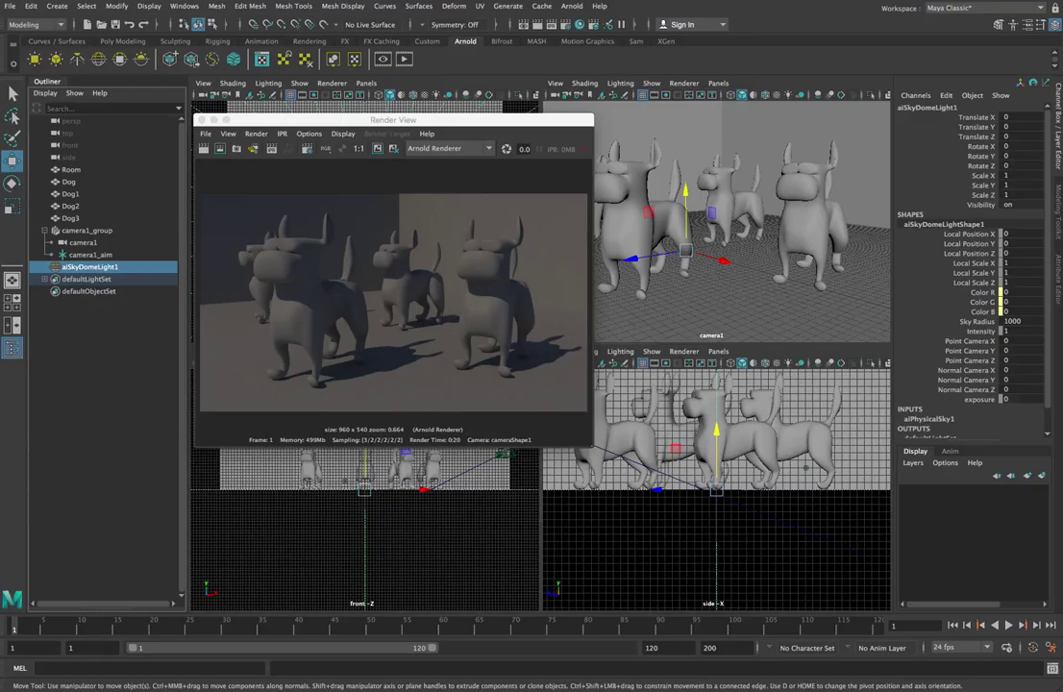
key(ctrl+a)
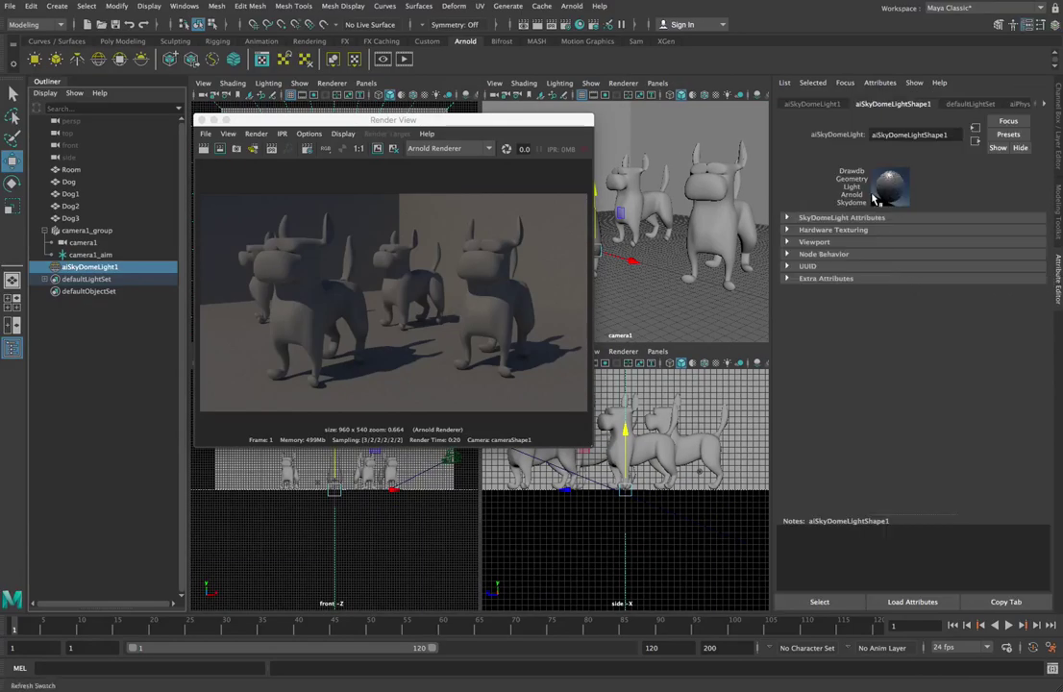
click(1016, 104)
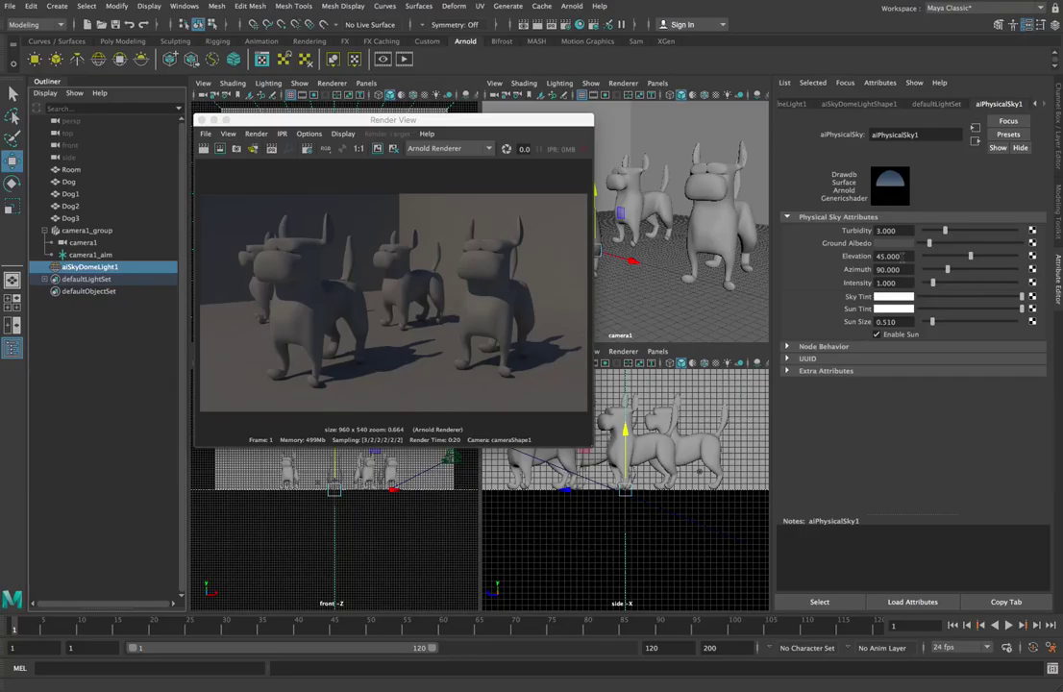
Set the physical sky Elevation to 90, start IPR, then lower Elevation to 15
click(901, 256)
text(90)
key(Return)
click(219, 148)
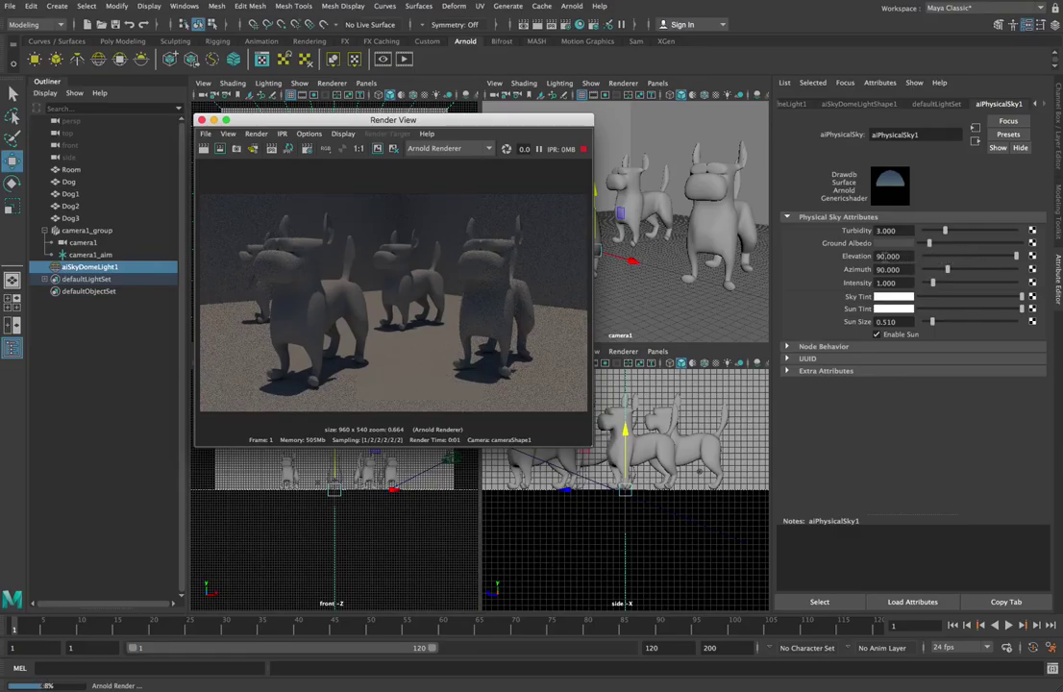
double_click(885, 256)
text(15)
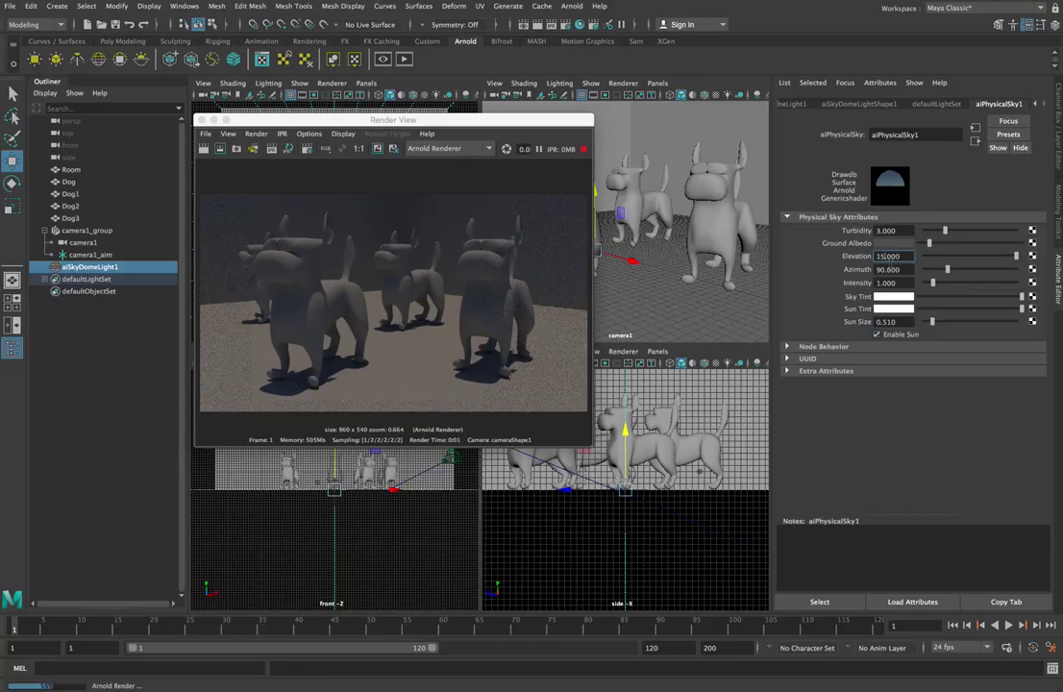
key(Return)
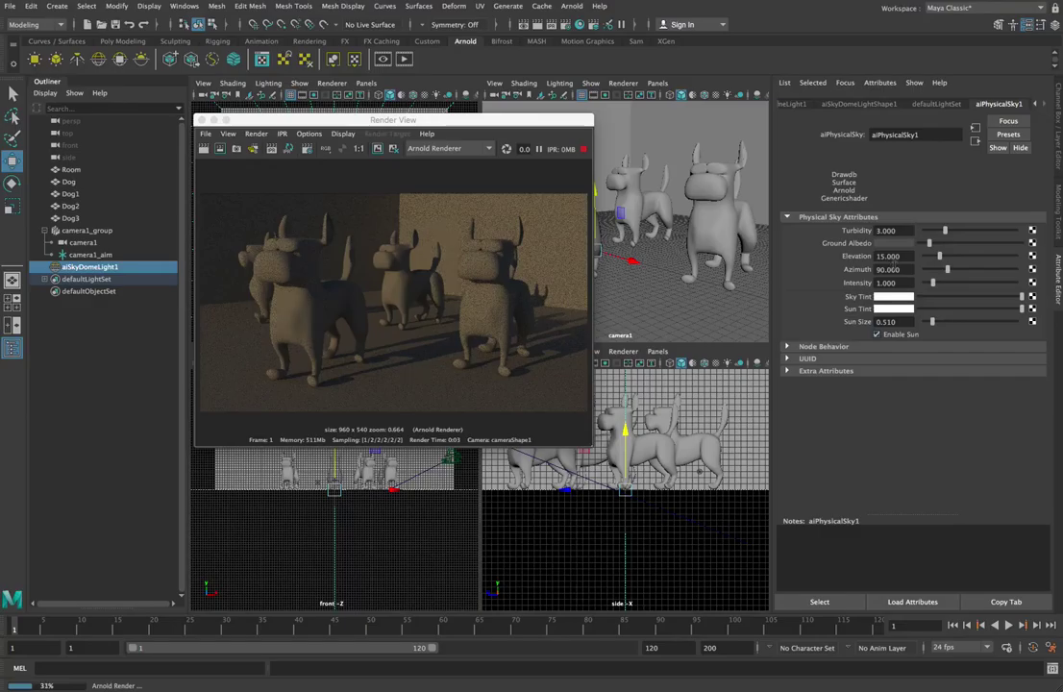
Change the sun Azimuth to 100, then to 0, and let the render update
click(889, 271)
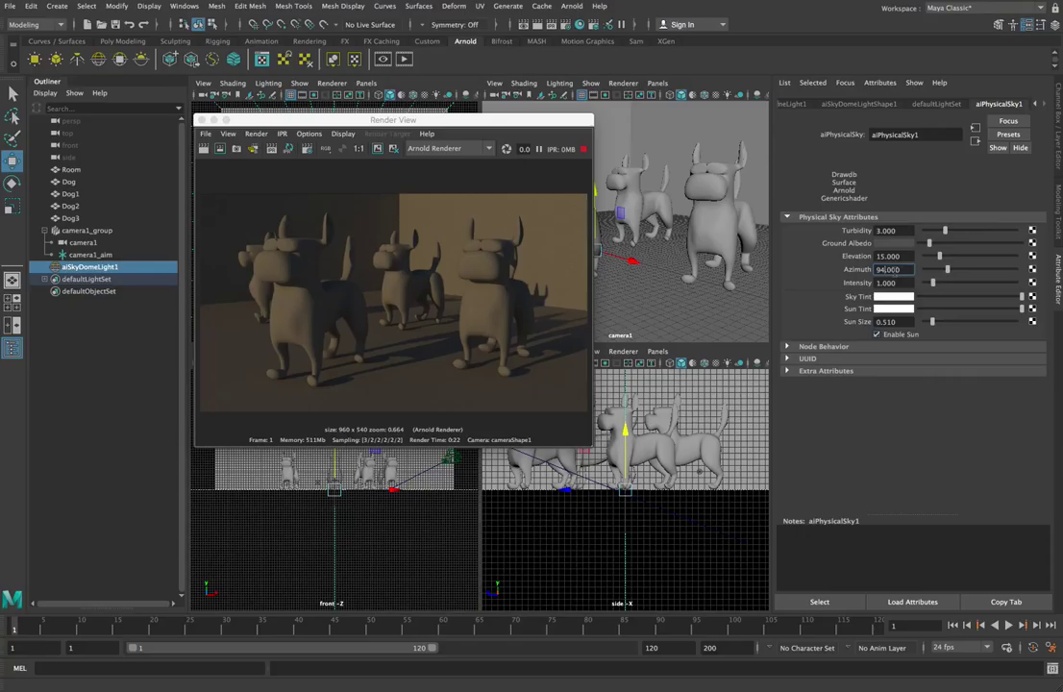
text(100)
key(Return)
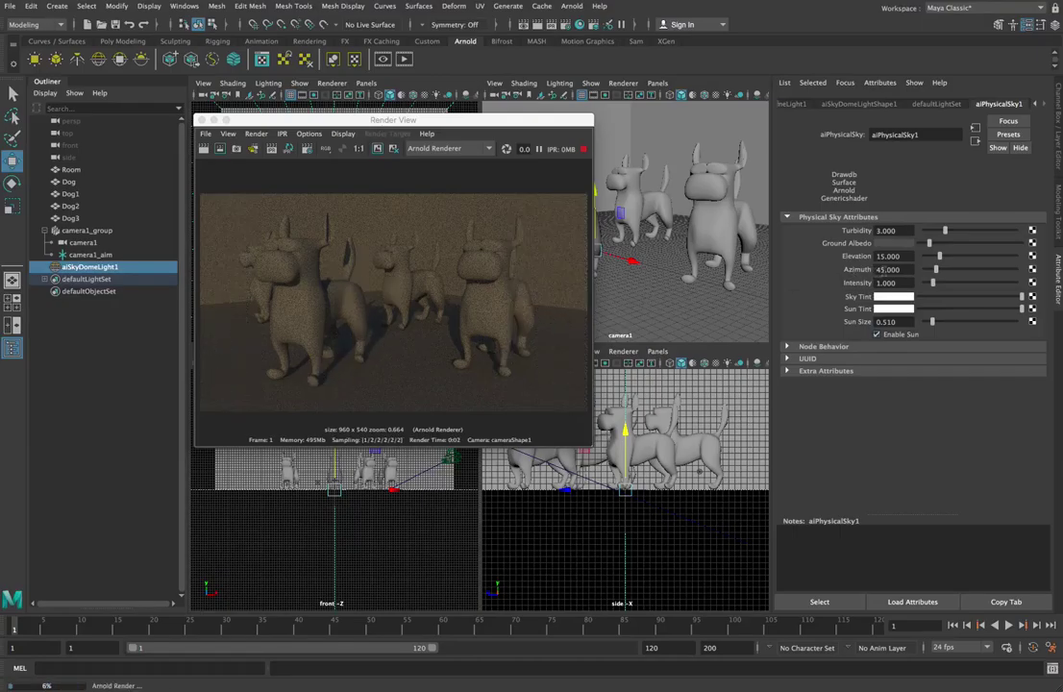
text(0)
key(Return)
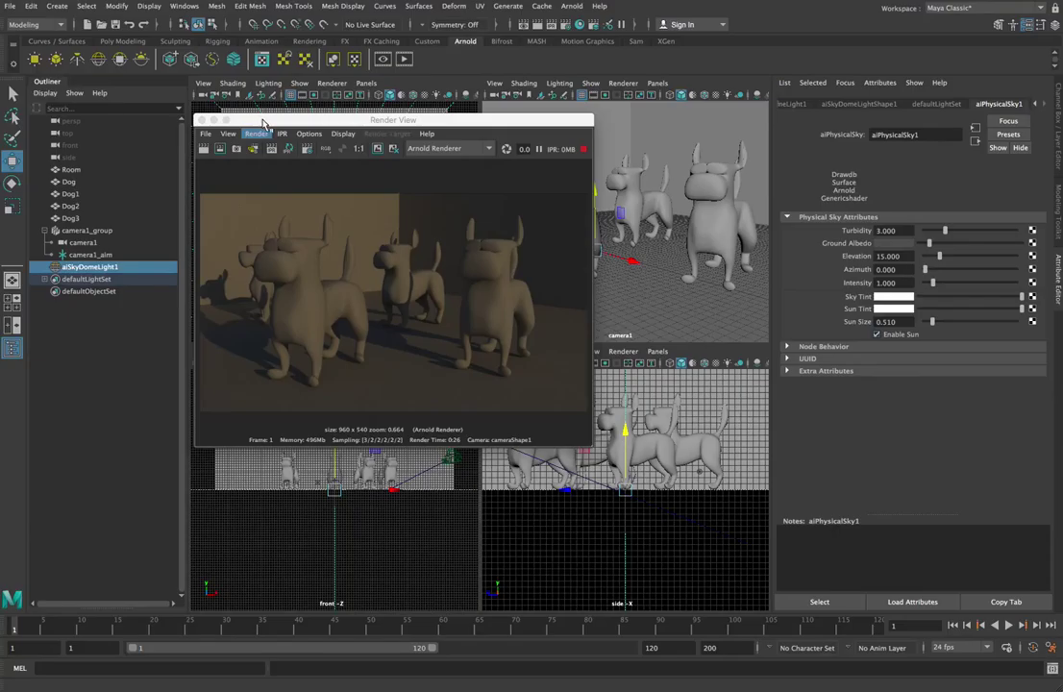
click(112, 270)
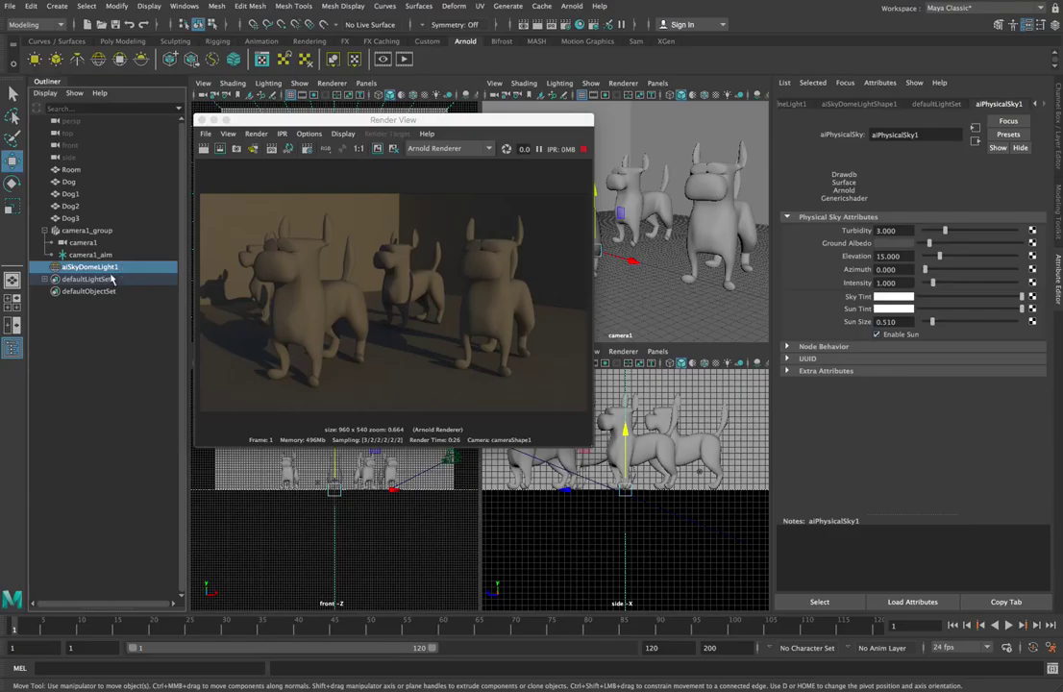
Delete the Physical Sky dome light and drag the Render View off the top view
click(88, 255)
click(119, 268)
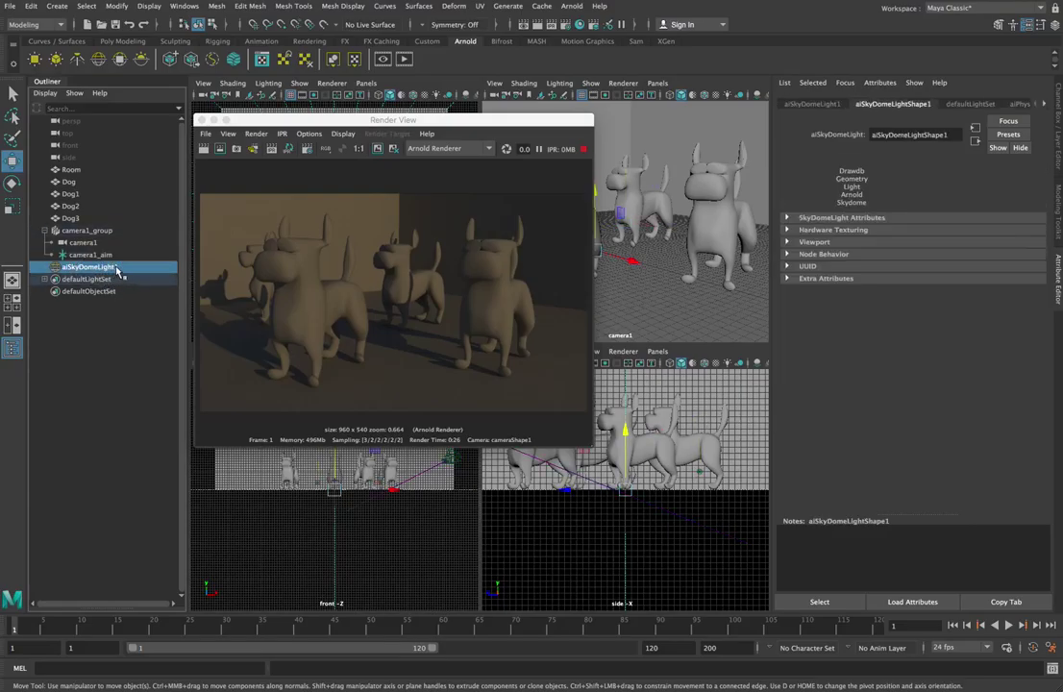
key(Delete)
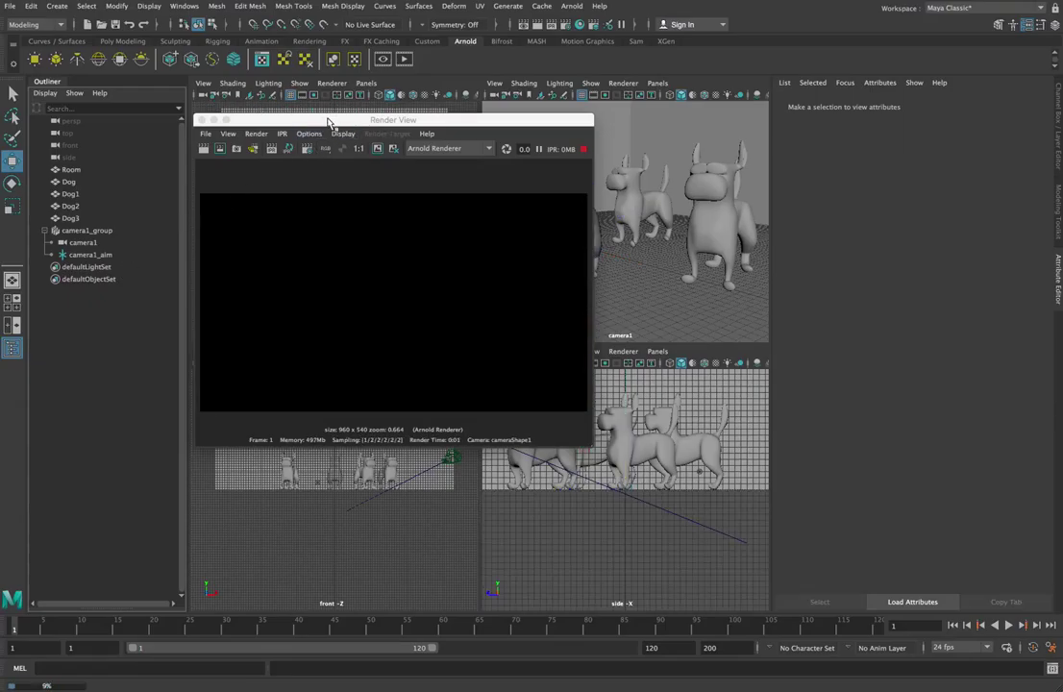
drag(327, 118, 774, 258)
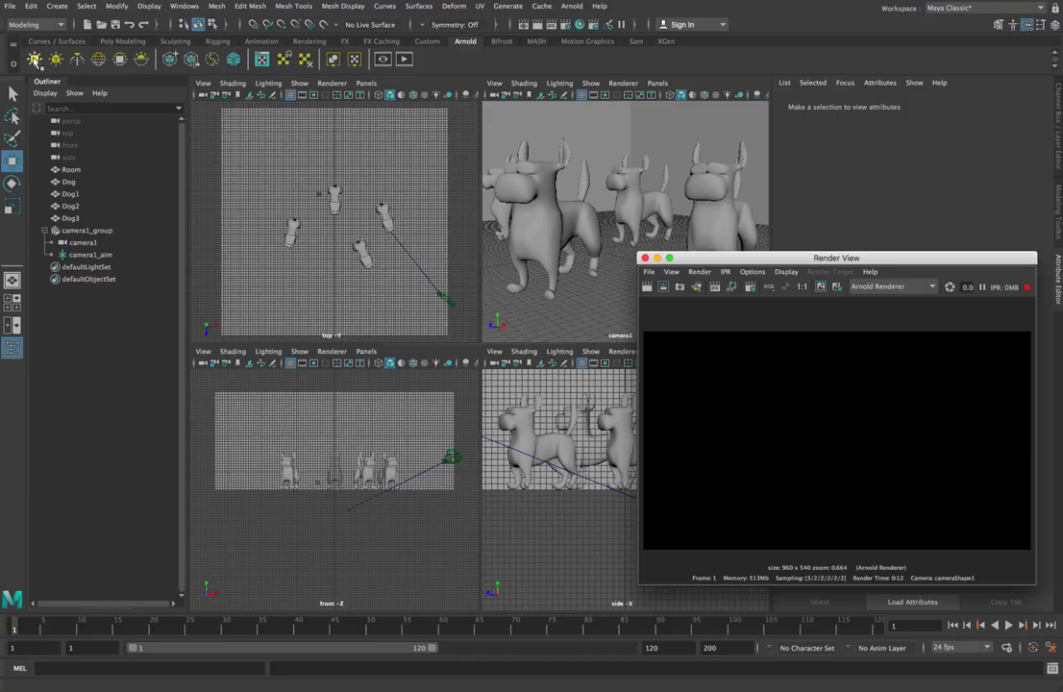
Create aiAreaLight1, raise it above the floor on Y, and restart the render
click(35, 59)
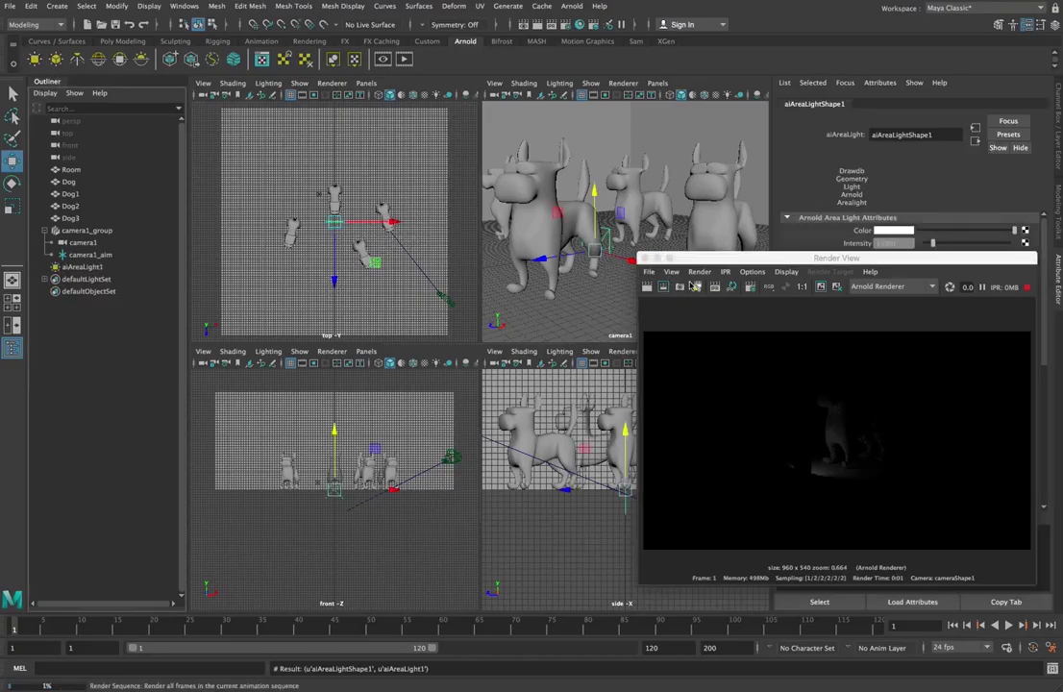
drag(597, 189, 593, 144)
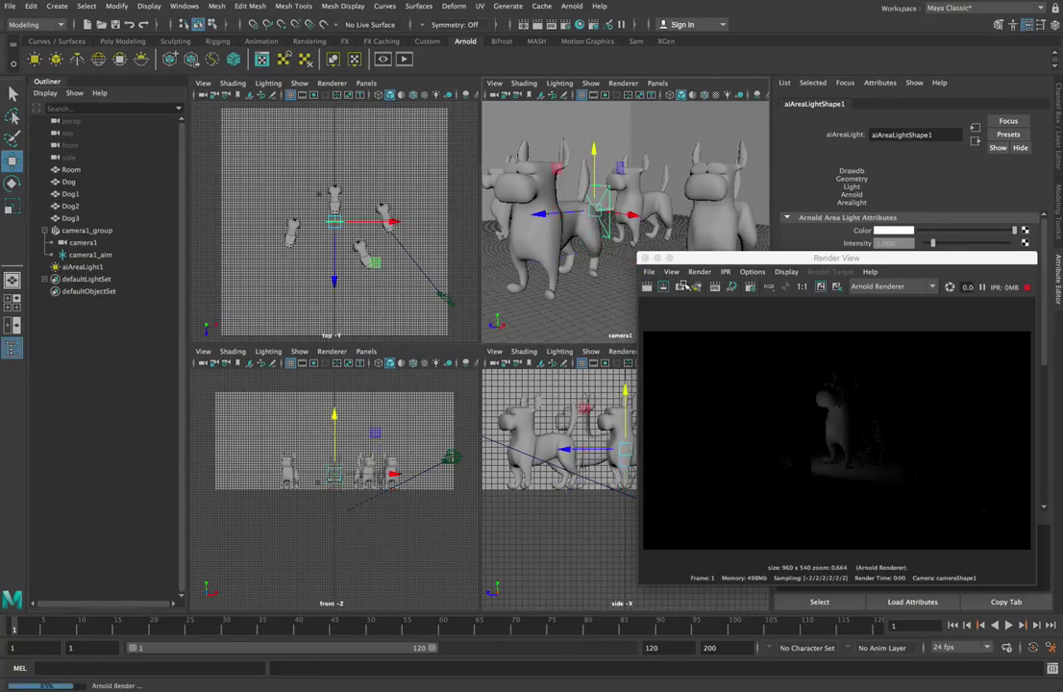
click(661, 291)
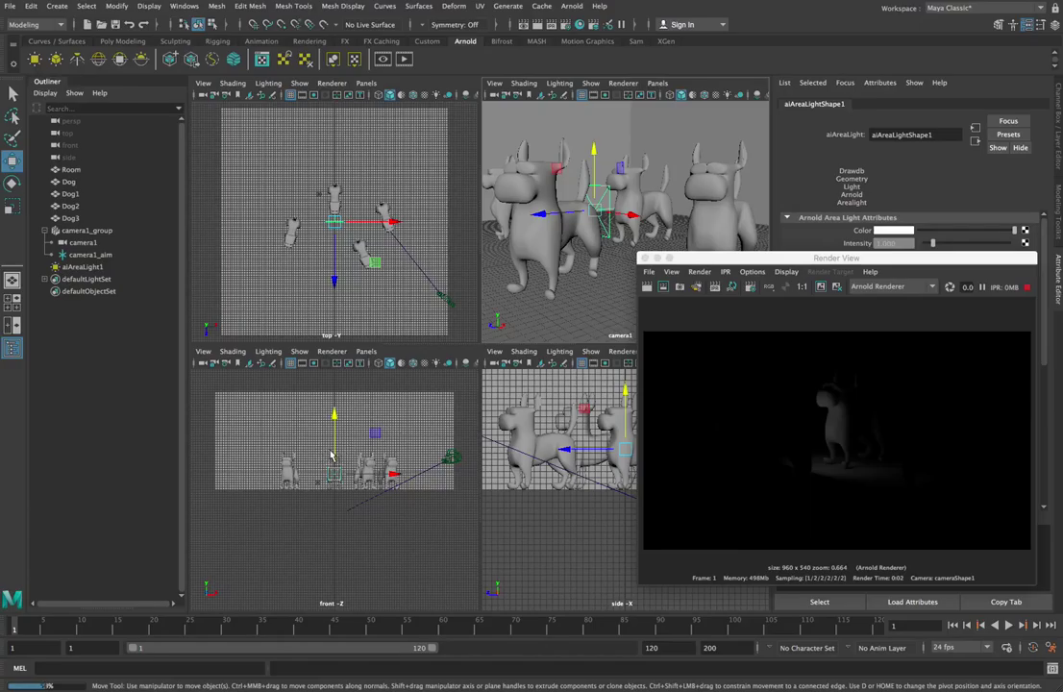
Move the area light along Z in the top view to sit in front of the dogs
scroll(329, 213, up, 5)
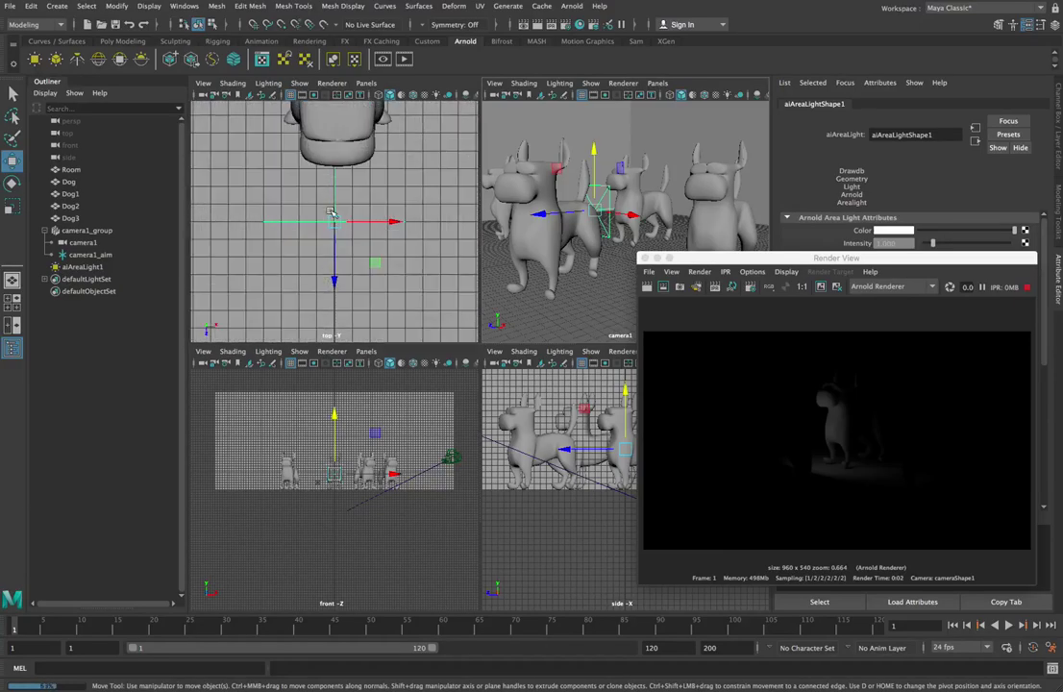
scroll(330, 214, down, 5)
click(332, 306)
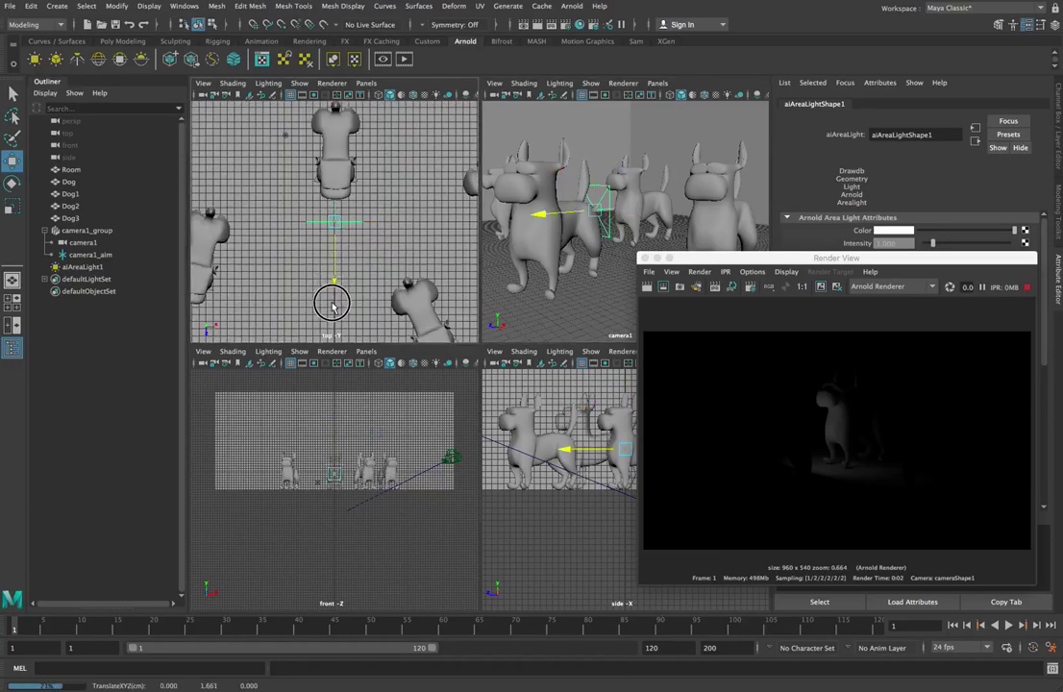
drag(332, 306, 334, 331)
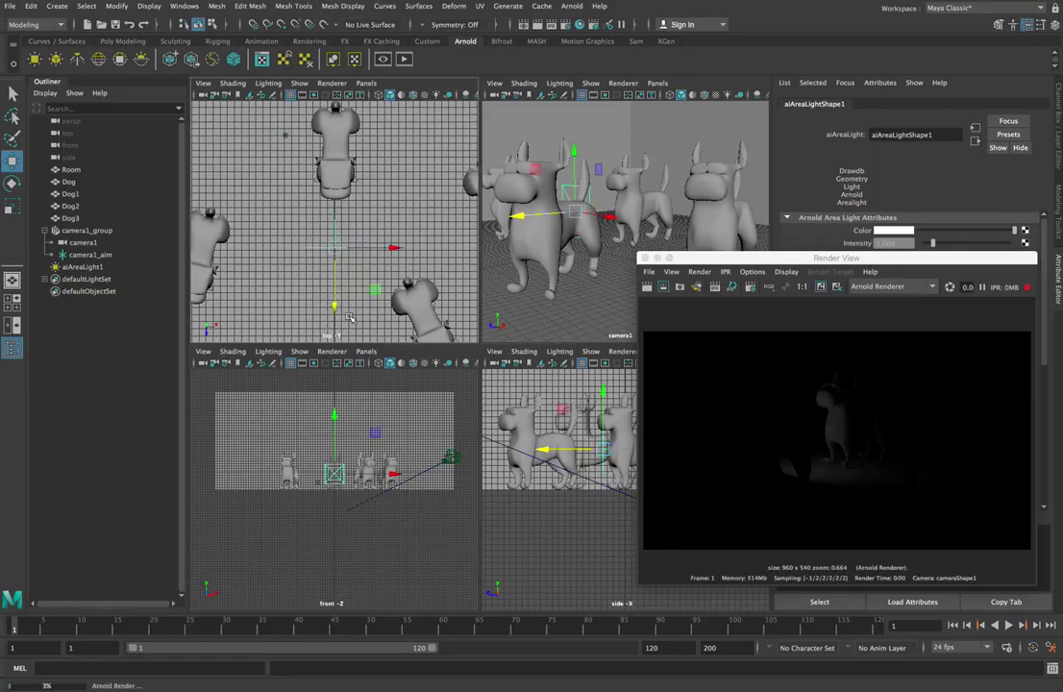
scroll(350, 319, down, 5)
click(334, 284)
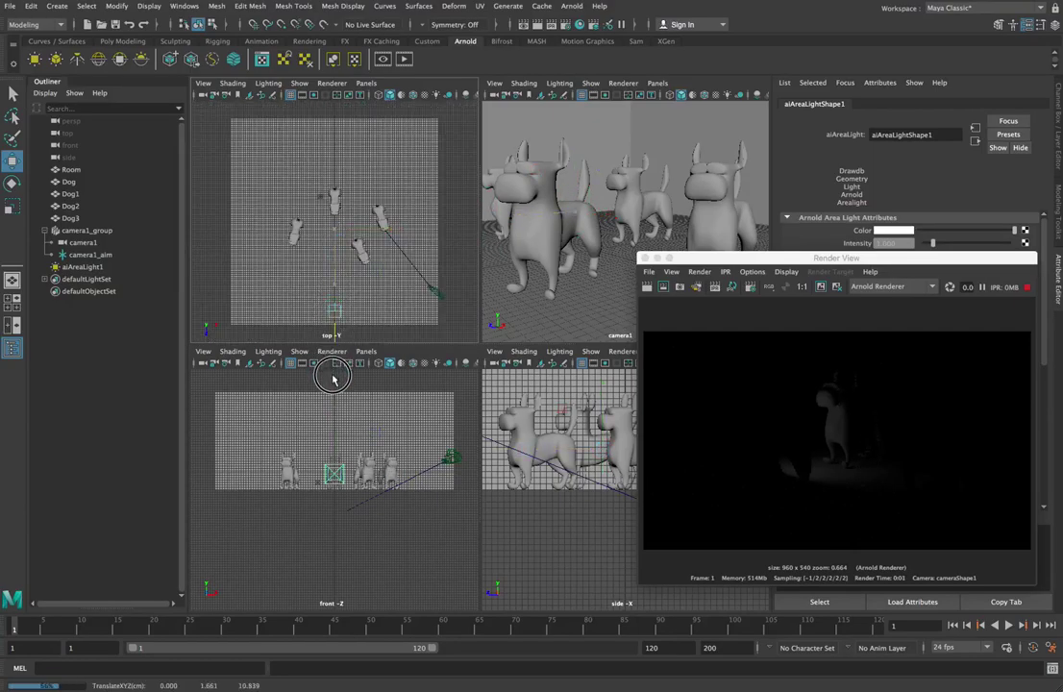
scroll(358, 313, down, 3)
key(ctrl+z)
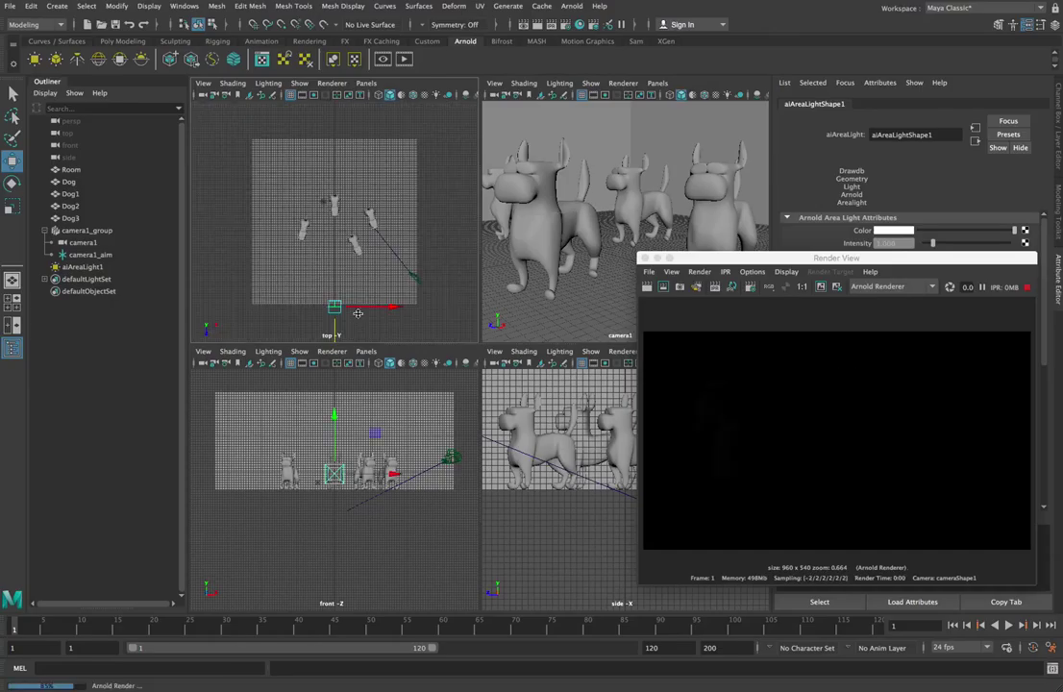
scroll(358, 313, up, 5)
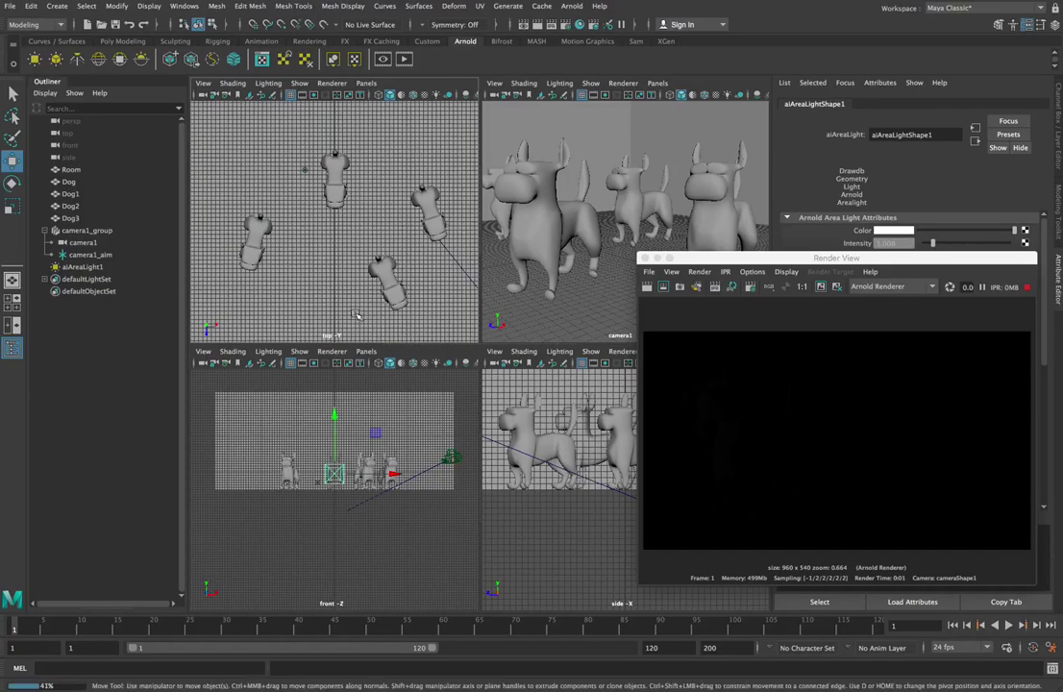
scroll(356, 315, up, 8)
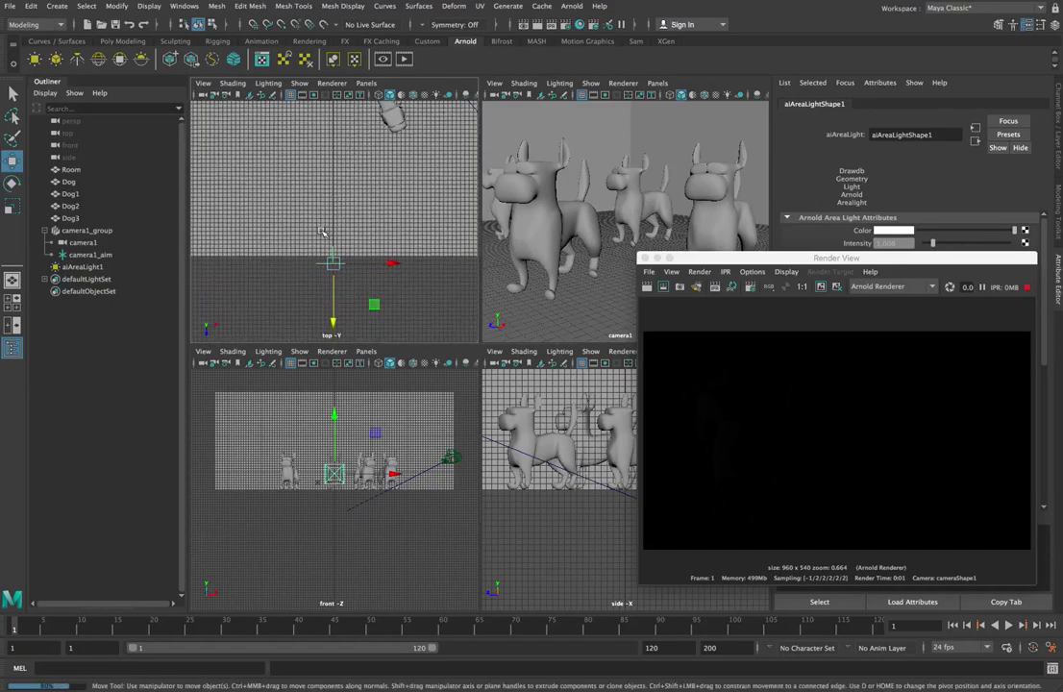
alt+middle_drag(335, 323, 340, 225)
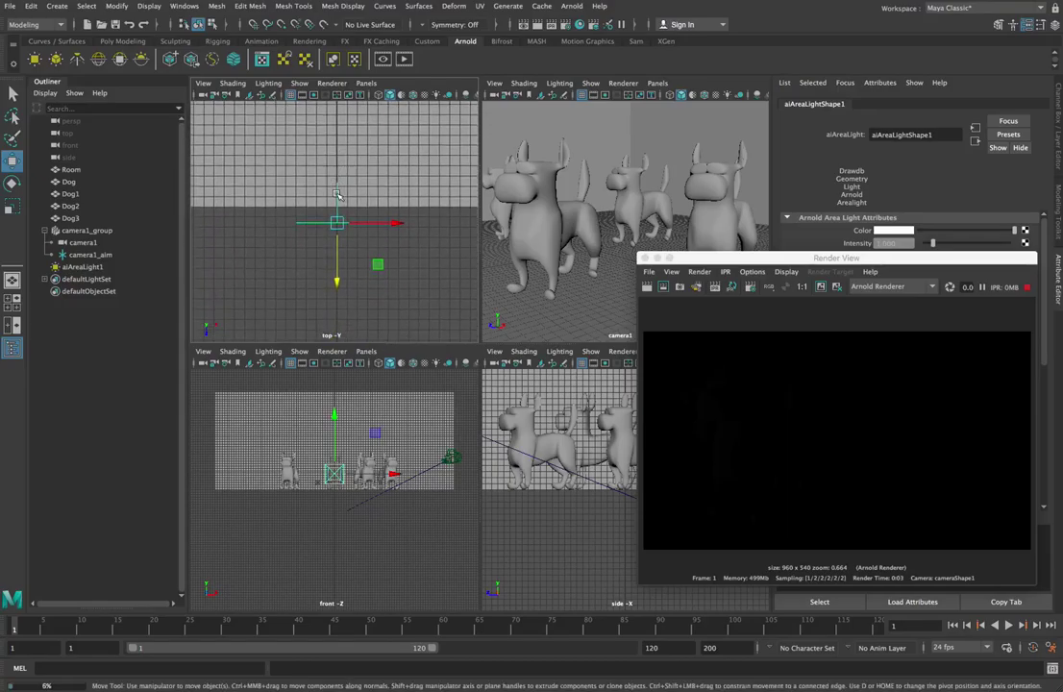
mouse_move(337, 280)
mouse_down()
mouse_move(335, 315)
mouse_move(335, 304)
mouse_up()
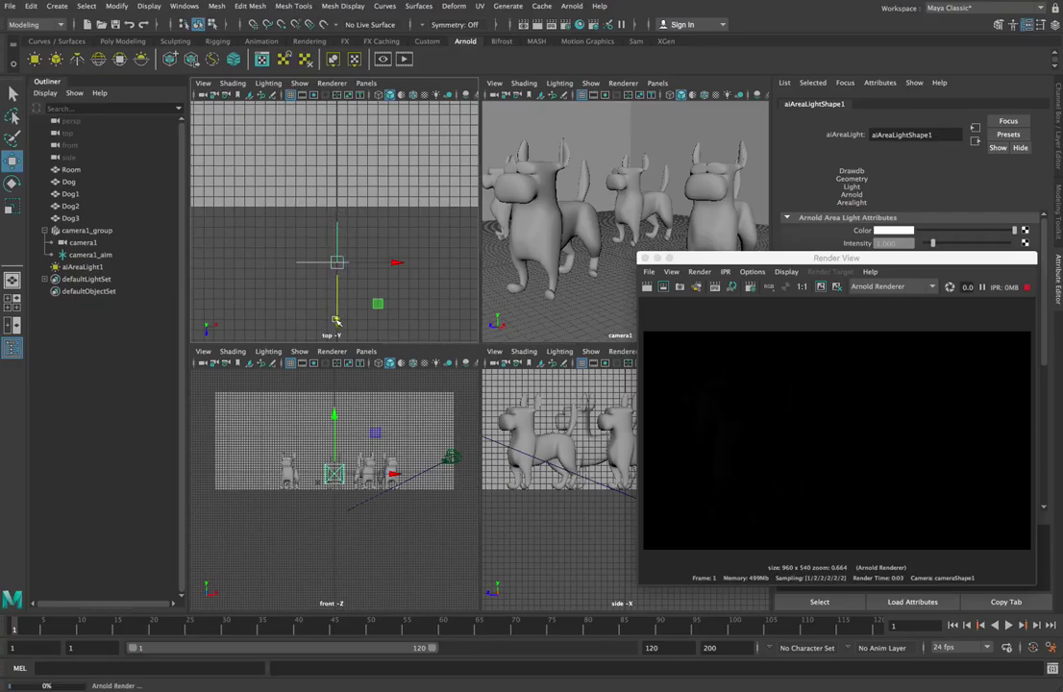
drag(337, 304, 337, 181)
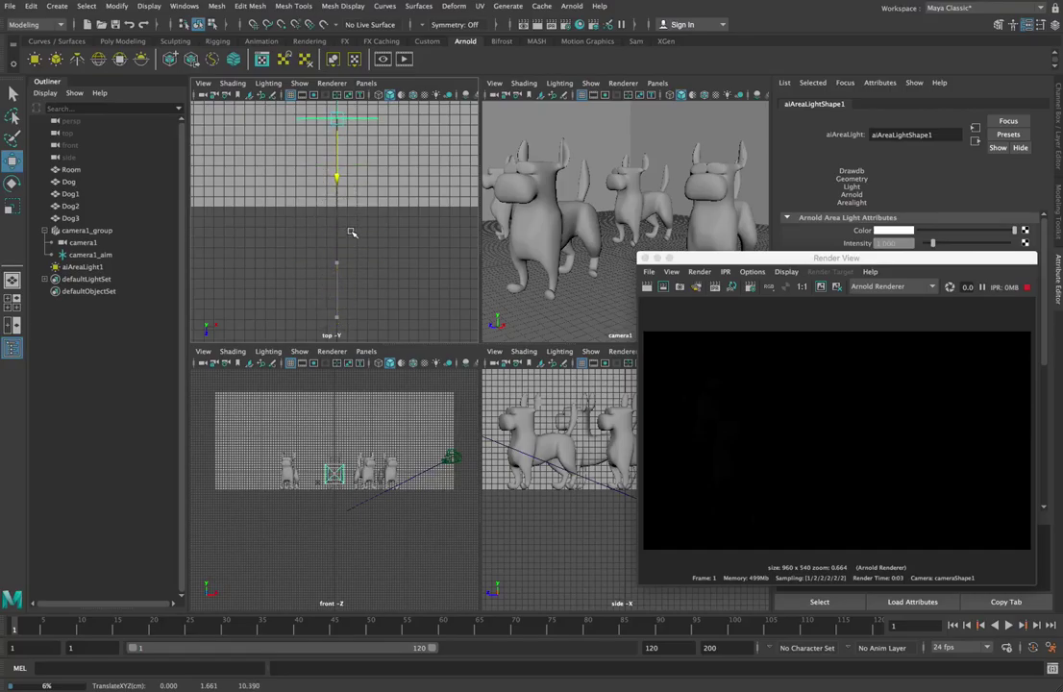
scroll(332, 237, down, 6)
drag(338, 272, 335, 209)
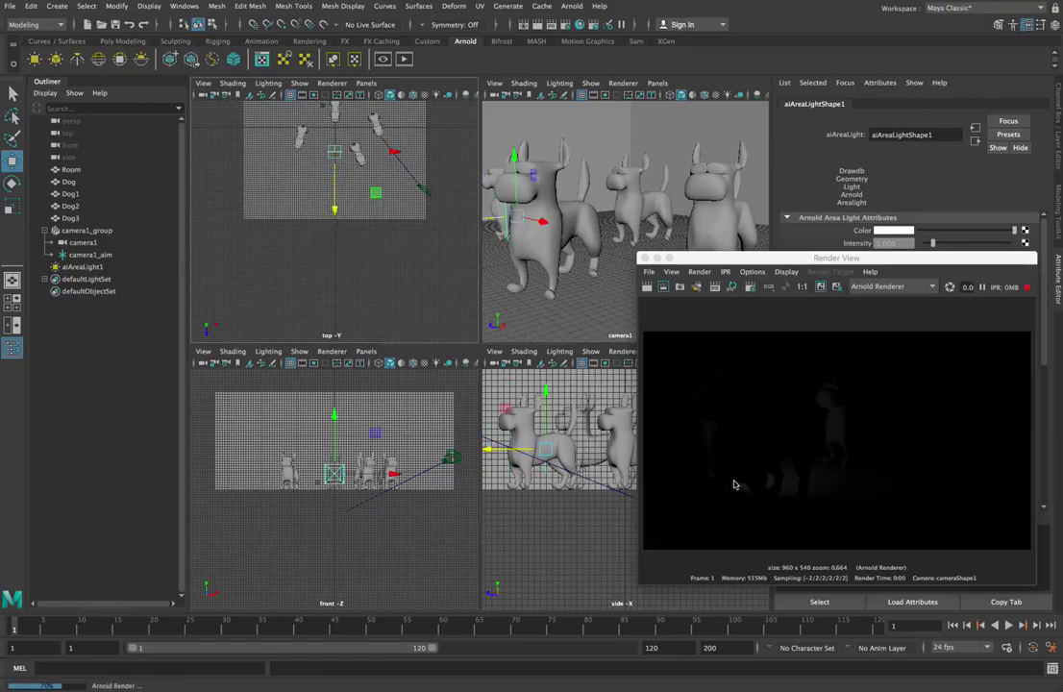
Move aiAreaLight1 in beside the front dog at about 1.661 height and shift Render View left
mouse_move(337, 211)
mouse_down()
mouse_move(336, 175)
mouse_move(335, 187)
mouse_up()
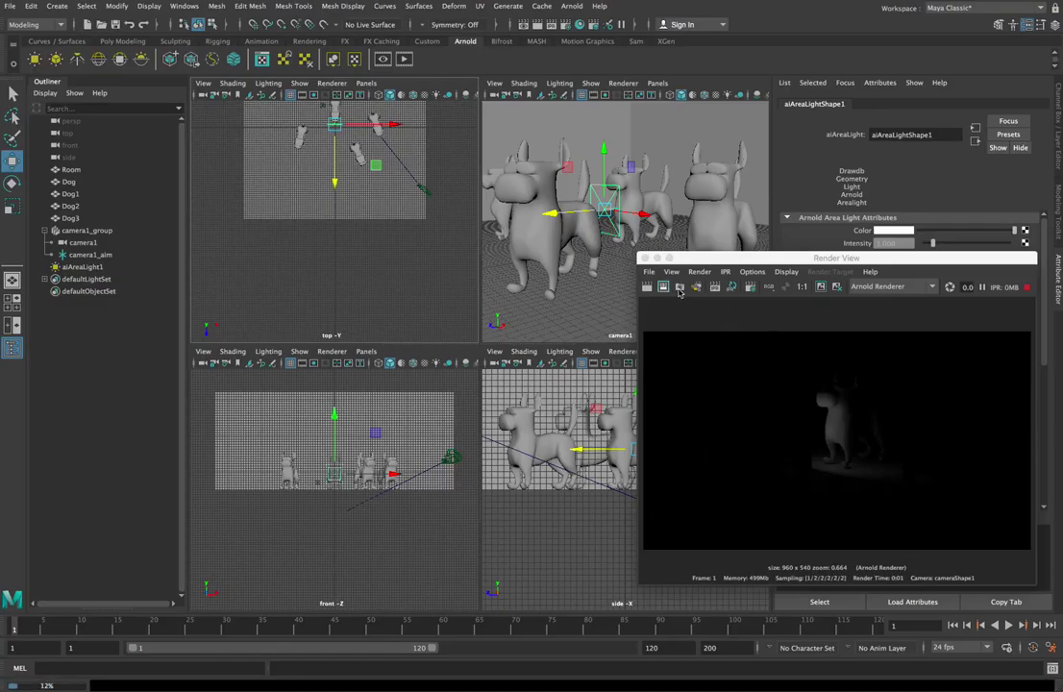
drag(830, 258, 654, 258)
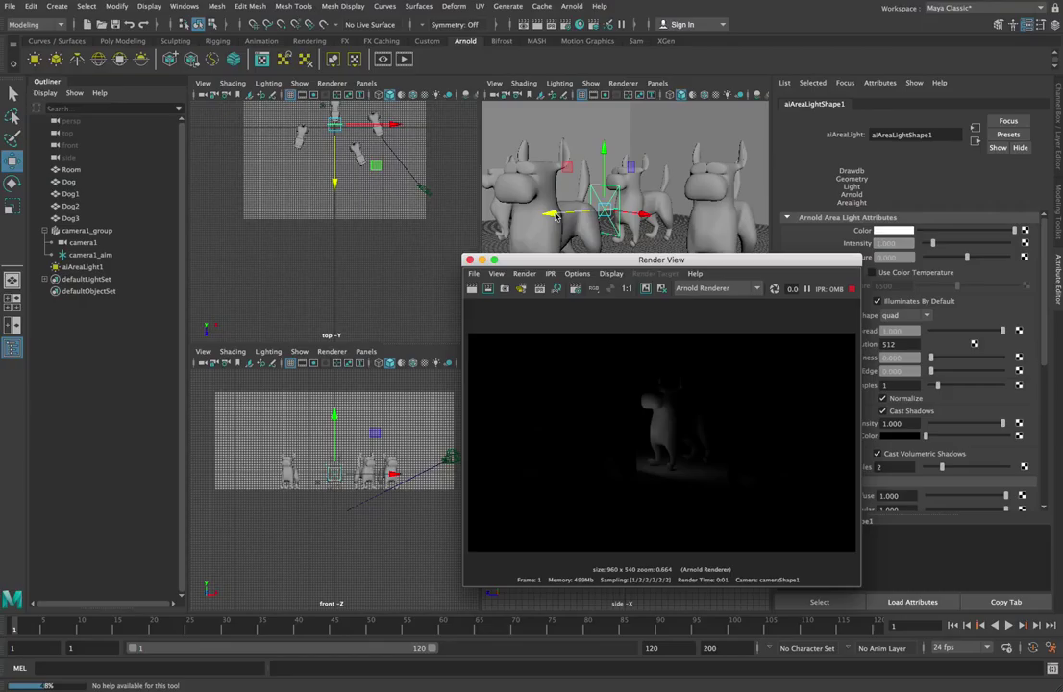
drag(555, 215, 609, 210)
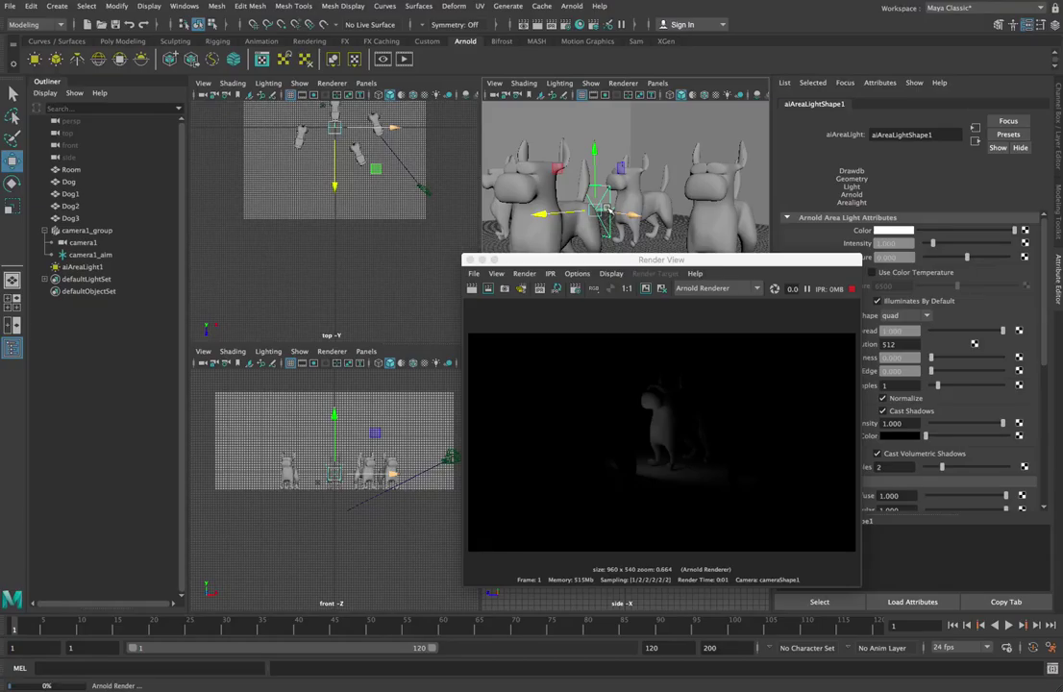
key(e)
key(r)
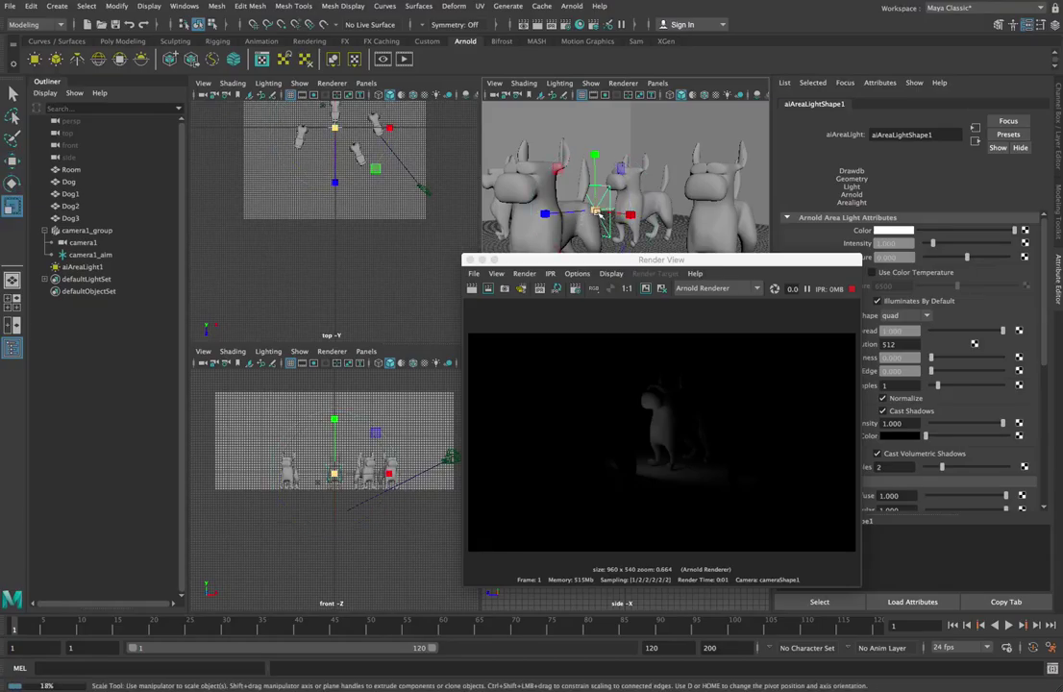
Scale the area light uniformly to about twice its size
click(597, 214)
drag(597, 213, 651, 307)
key(w)
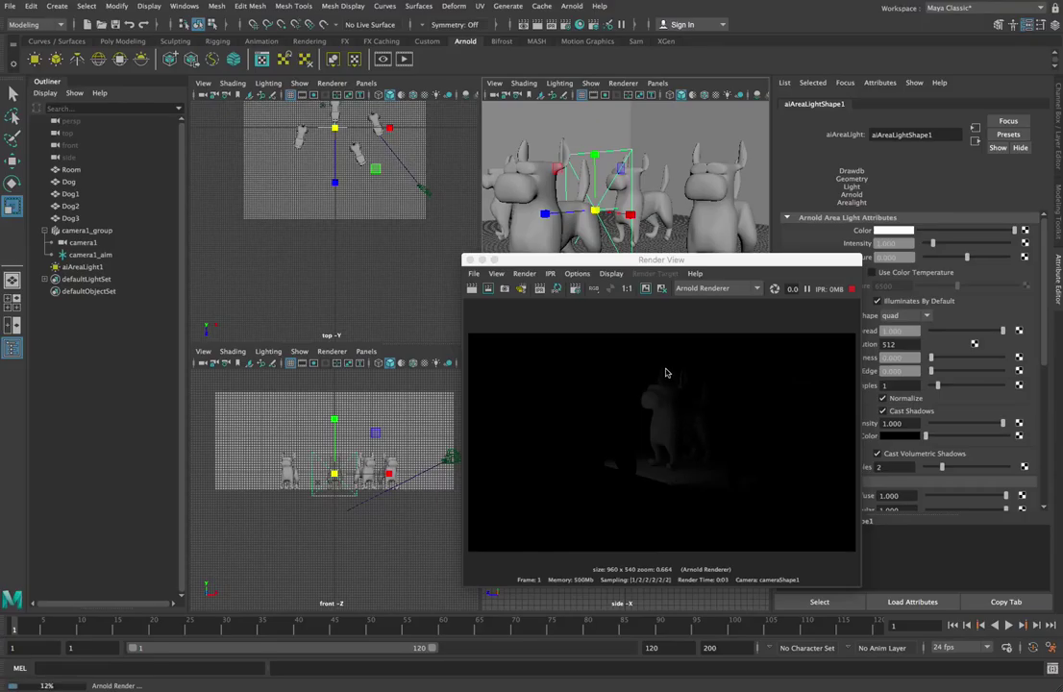
Raise the area light higher and move Render View further left and down
key(w)
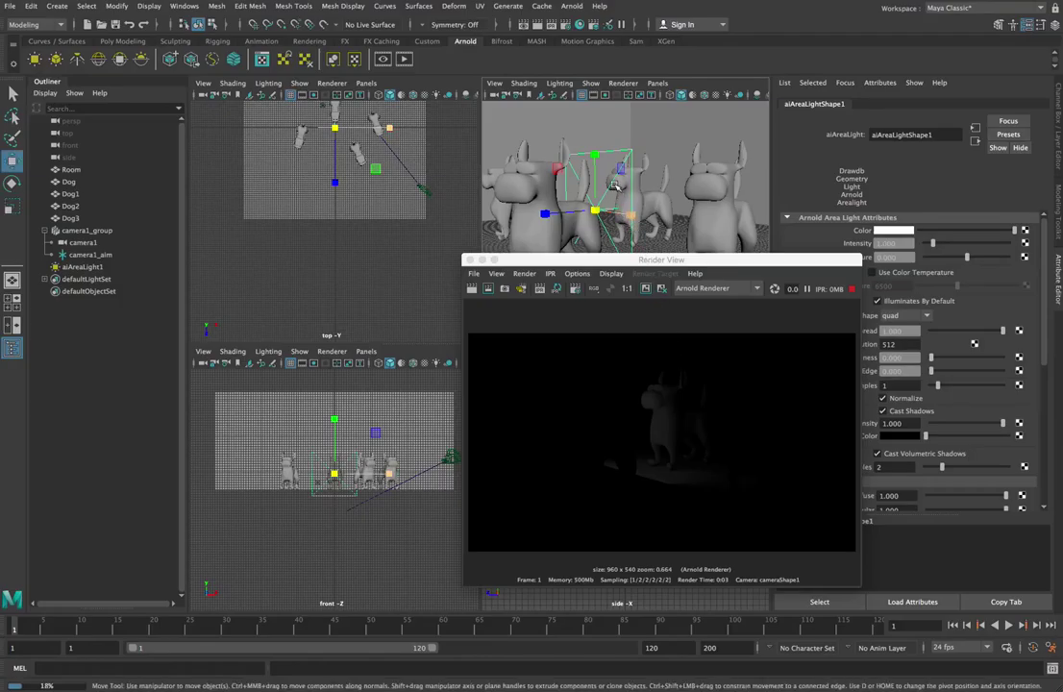
drag(594, 147, 597, 123)
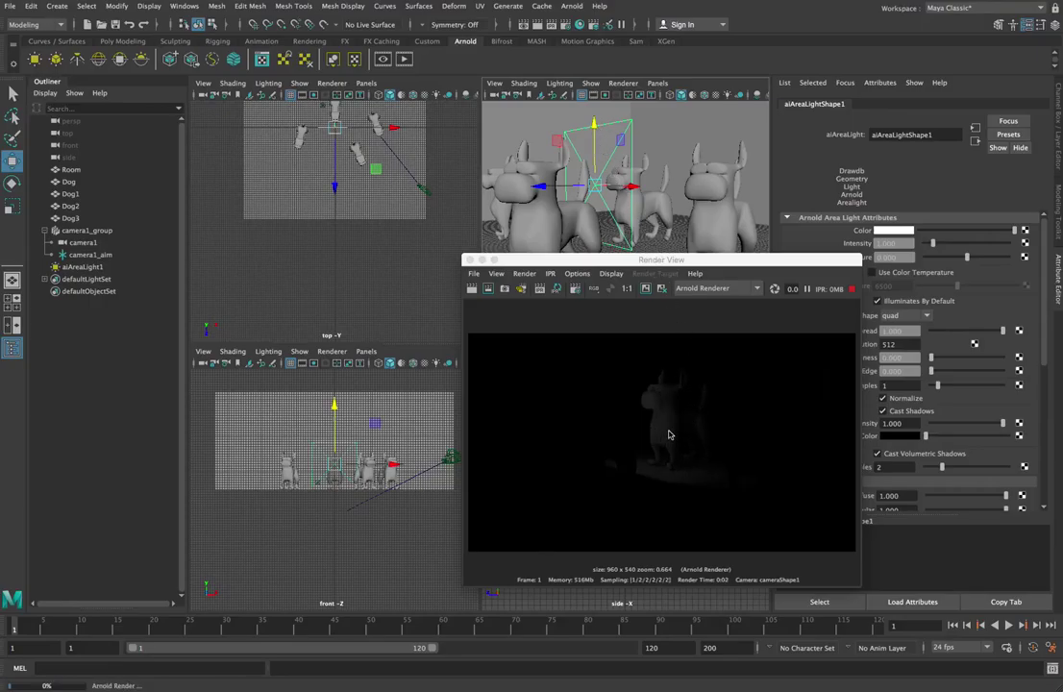
drag(715, 260, 611, 271)
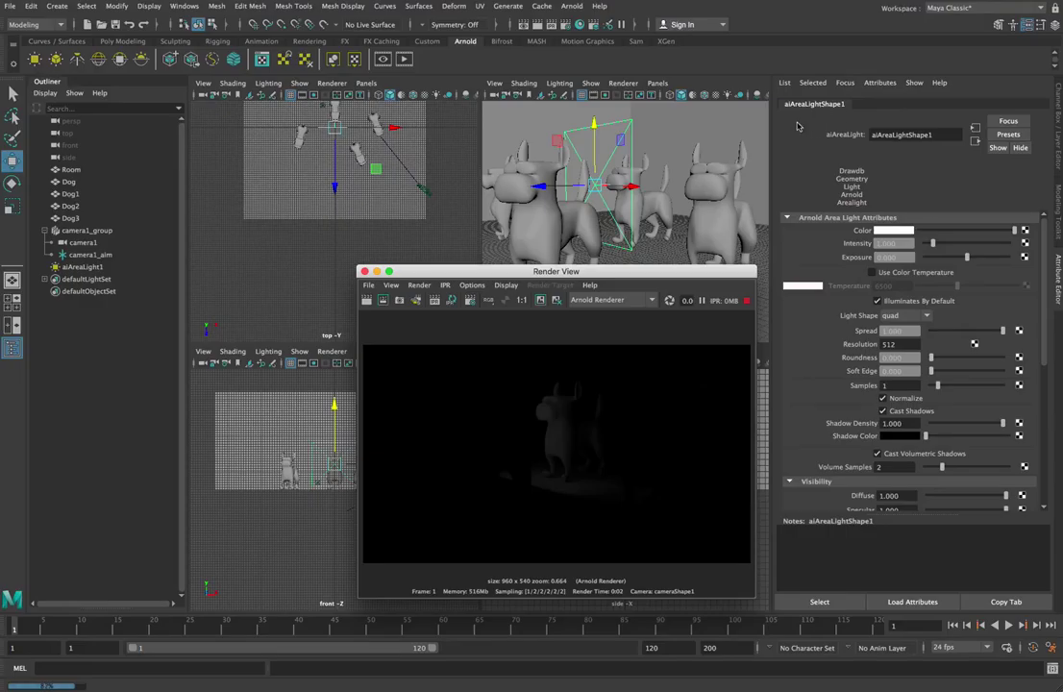
click(83, 267)
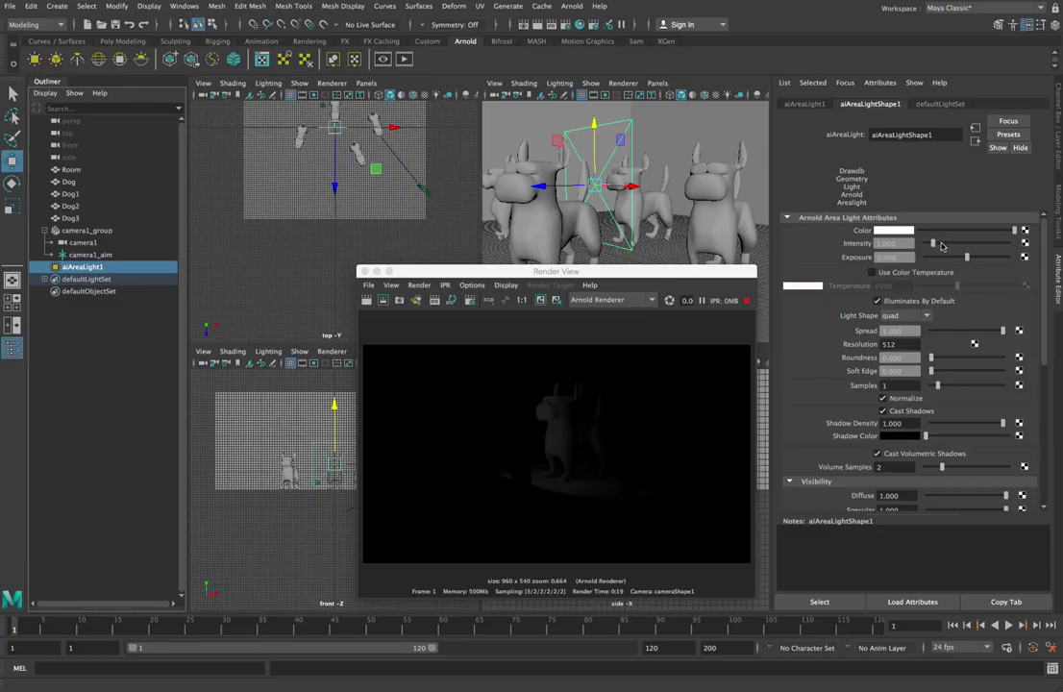
Raise aiAreaLight1's intensity to 50 and move it forward in front of the dogs
drag(942, 246, 958, 242)
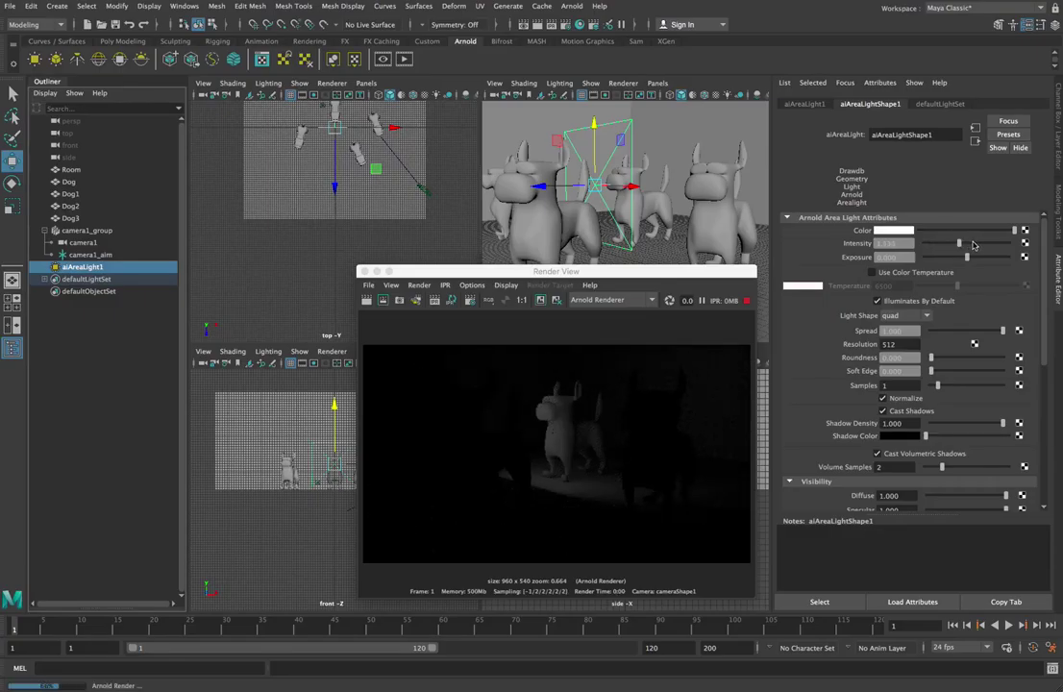
drag(973, 245, 1027, 245)
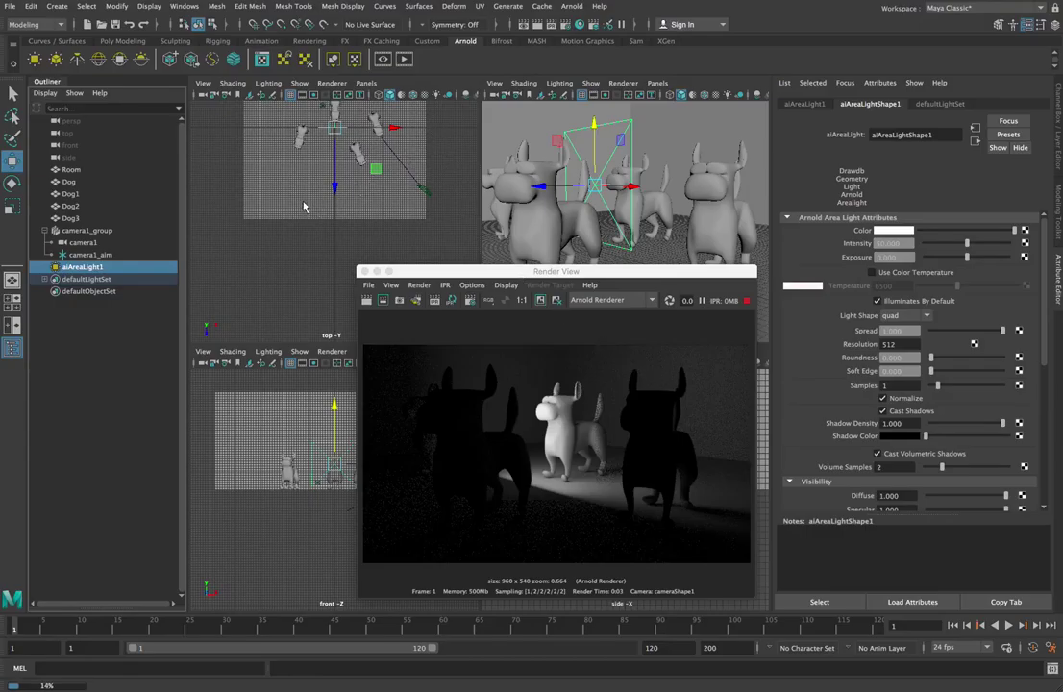
drag(335, 189, 339, 244)
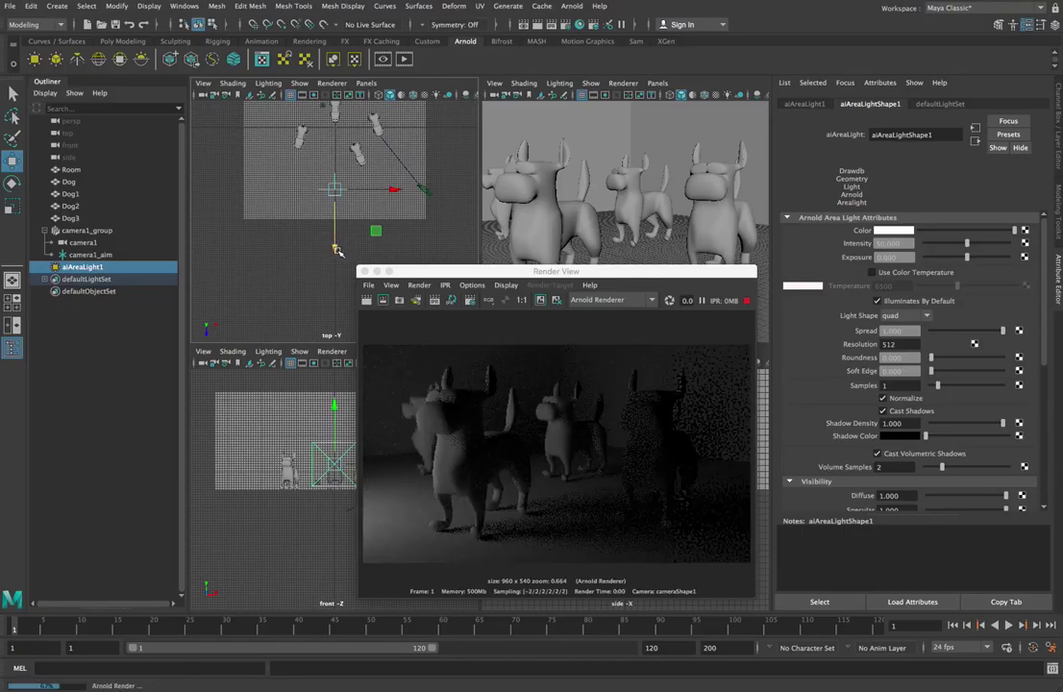
drag(337, 250, 331, 279)
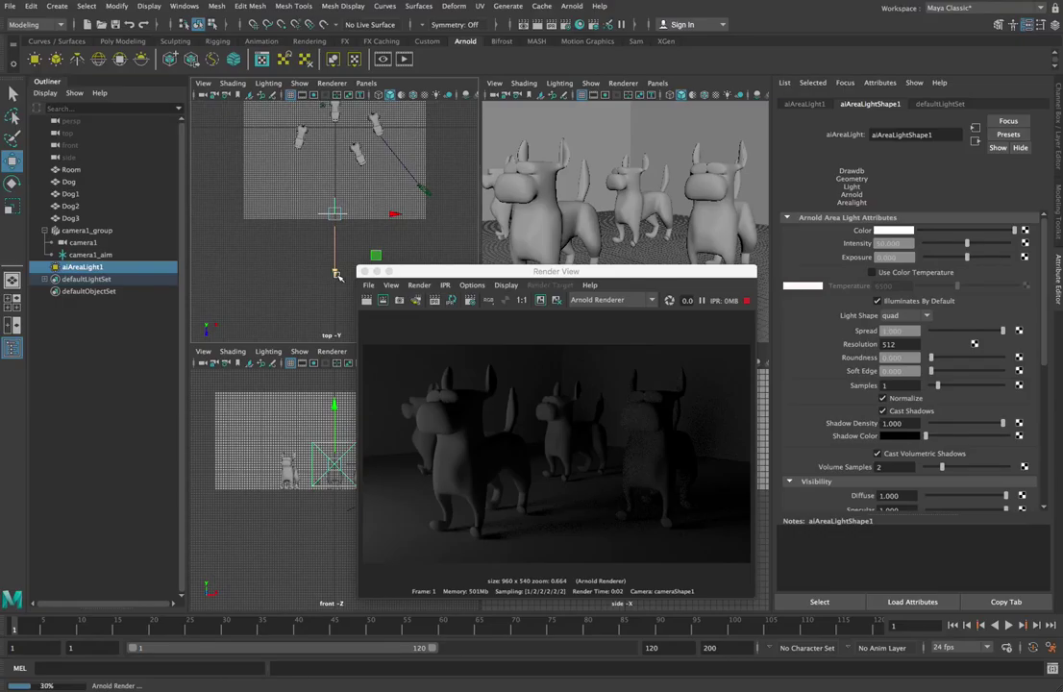
Pan the top view to show the whole layout and move Render View up and right
click(336, 273)
alt+middle_drag(334, 140, 316, 217)
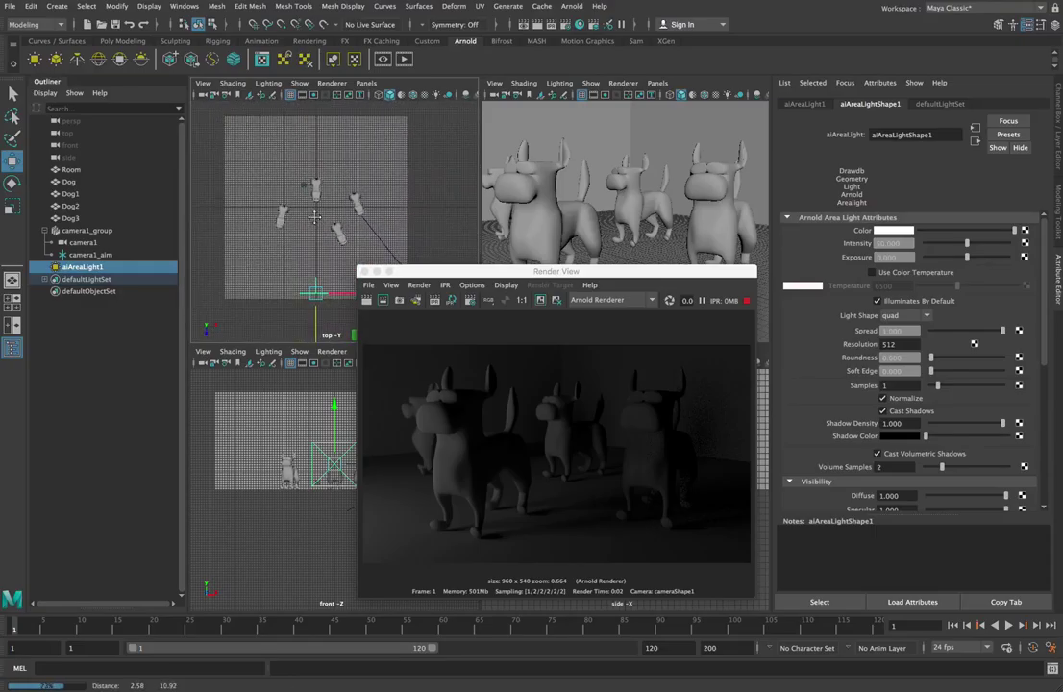
drag(477, 272, 627, 240)
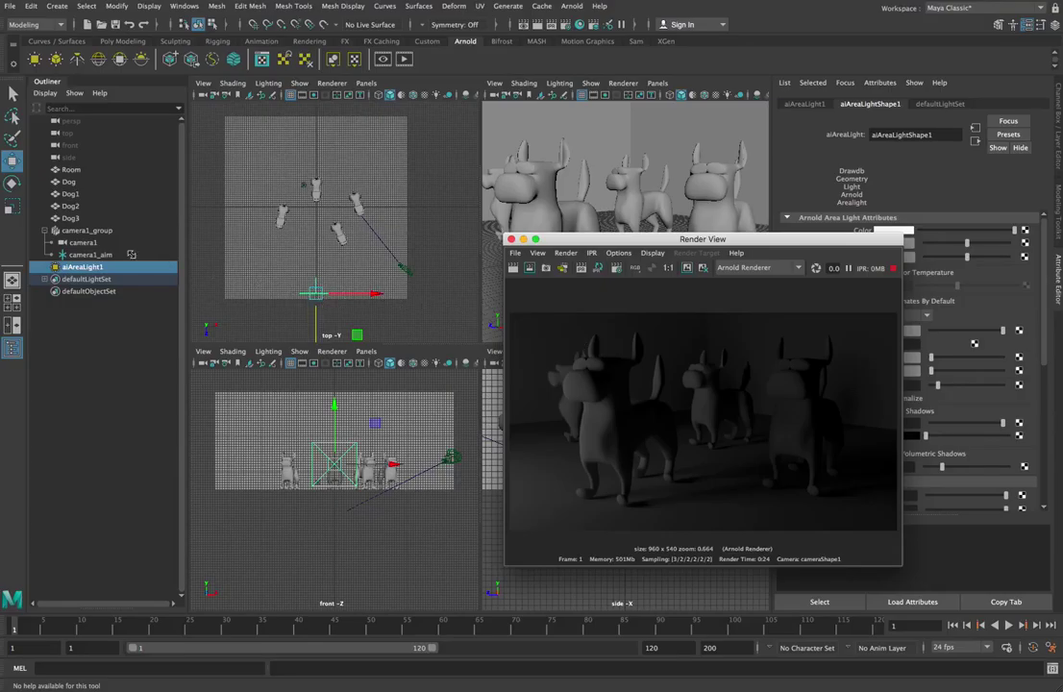
Rename aiAreaLight1 to KeyLight in the Outliner
double_click(82, 266)
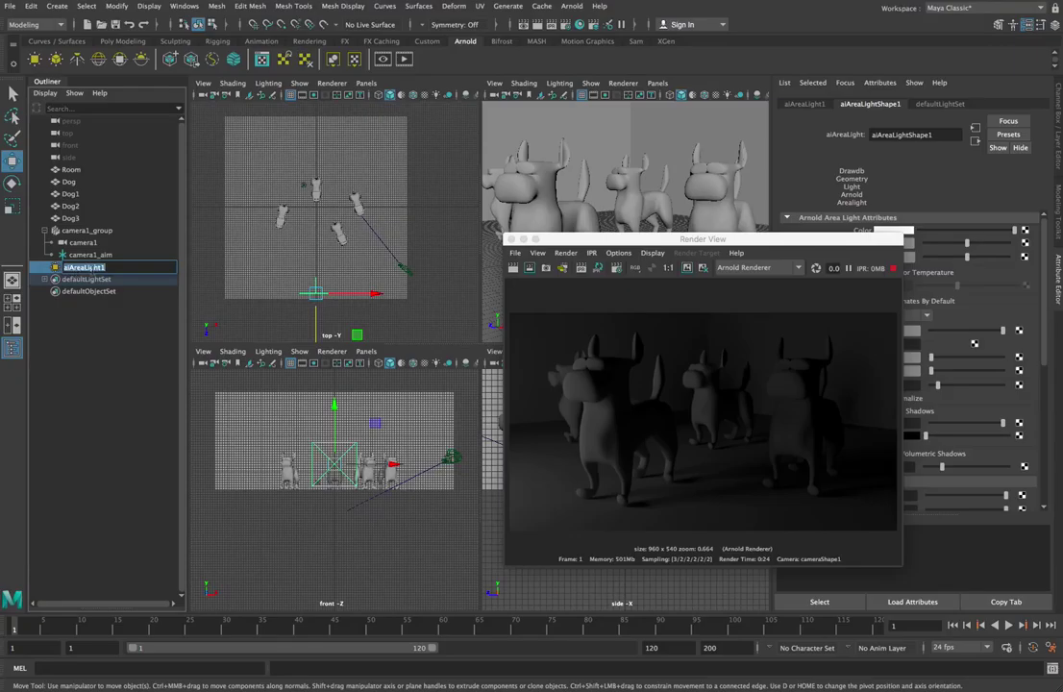
text(Key)
key(Return)
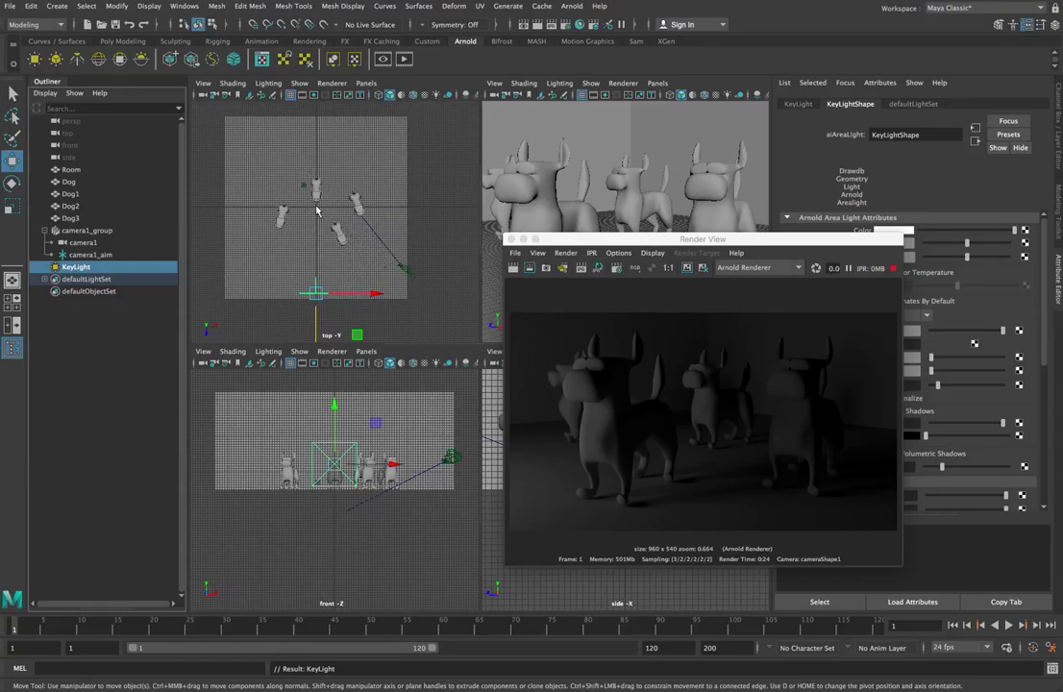
Move KeyLight to the right in the top view and higher above the dogs
drag(374, 295, 407, 296)
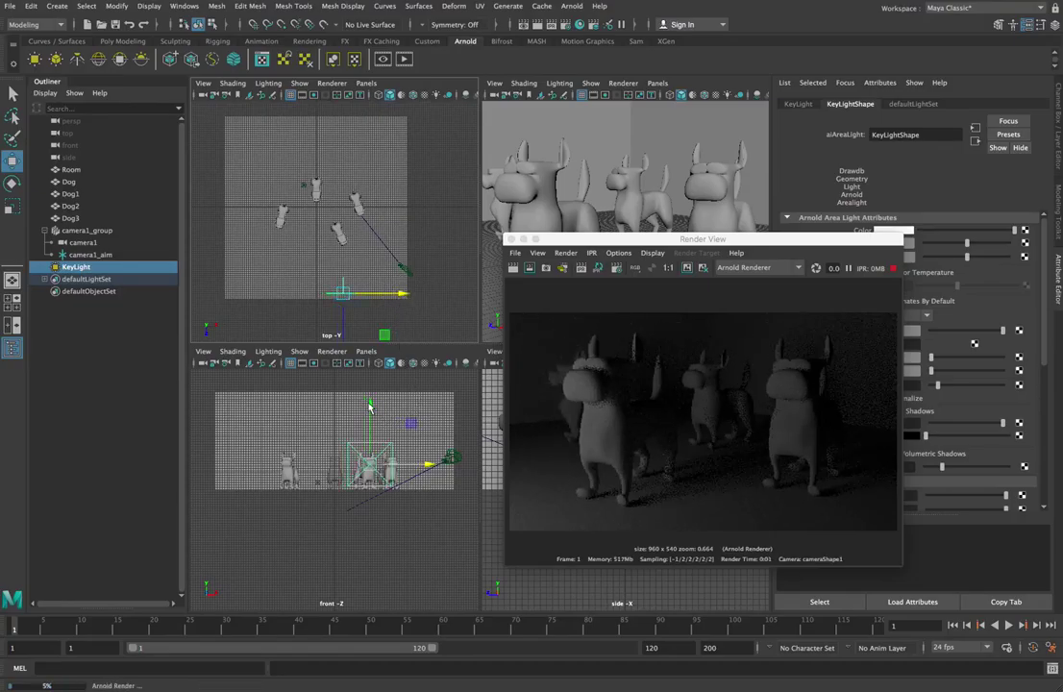
drag(372, 408, 372, 384)
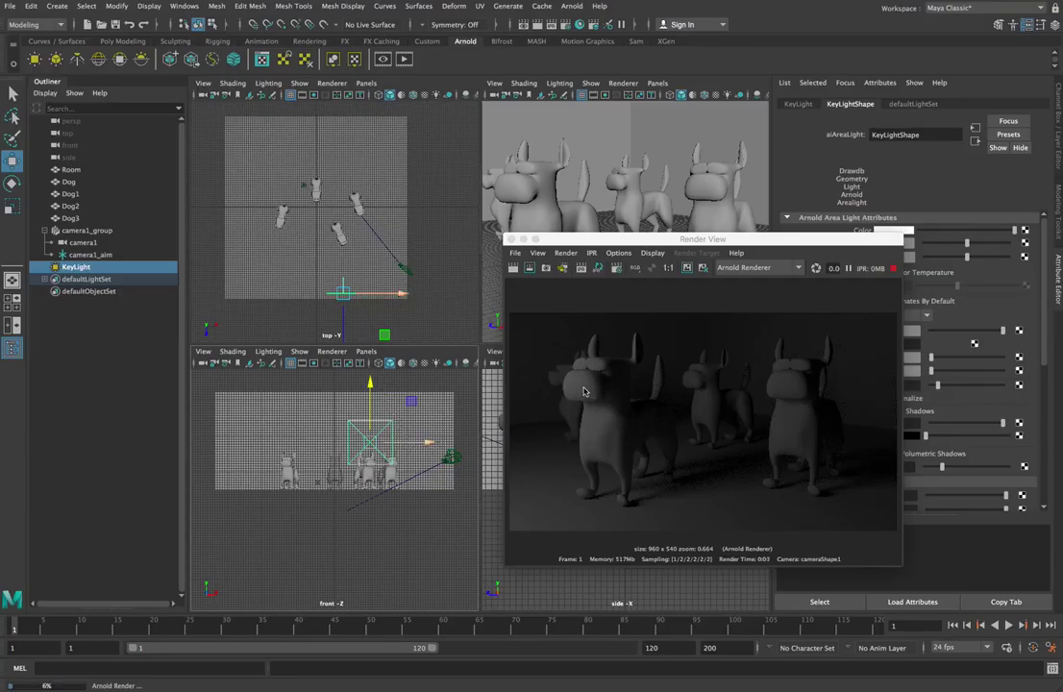
click(369, 385)
drag(370, 385, 368, 386)
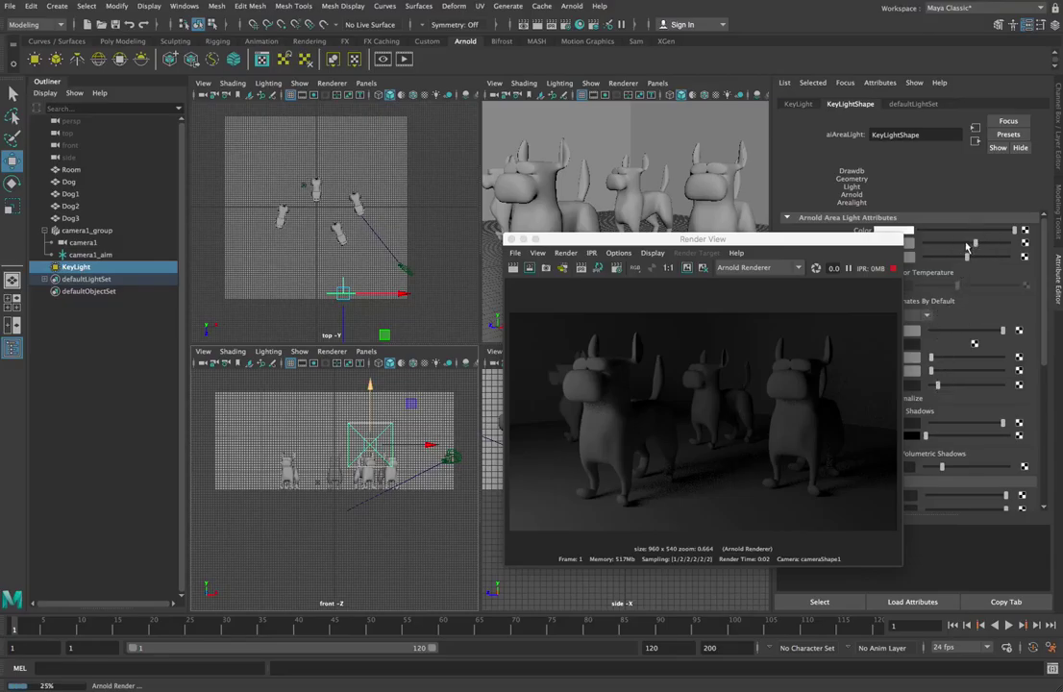
Shift Render View aside, raise KeyLight's intensity to 88.235, and duplicate the light
drag(876, 241, 843, 262)
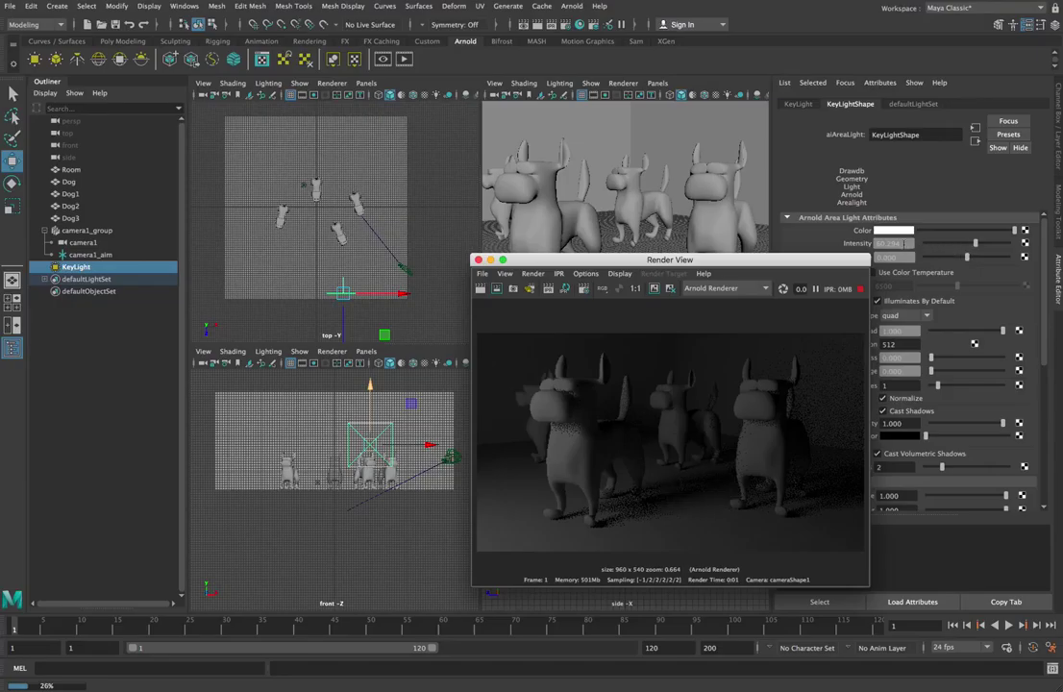
drag(976, 243, 999, 247)
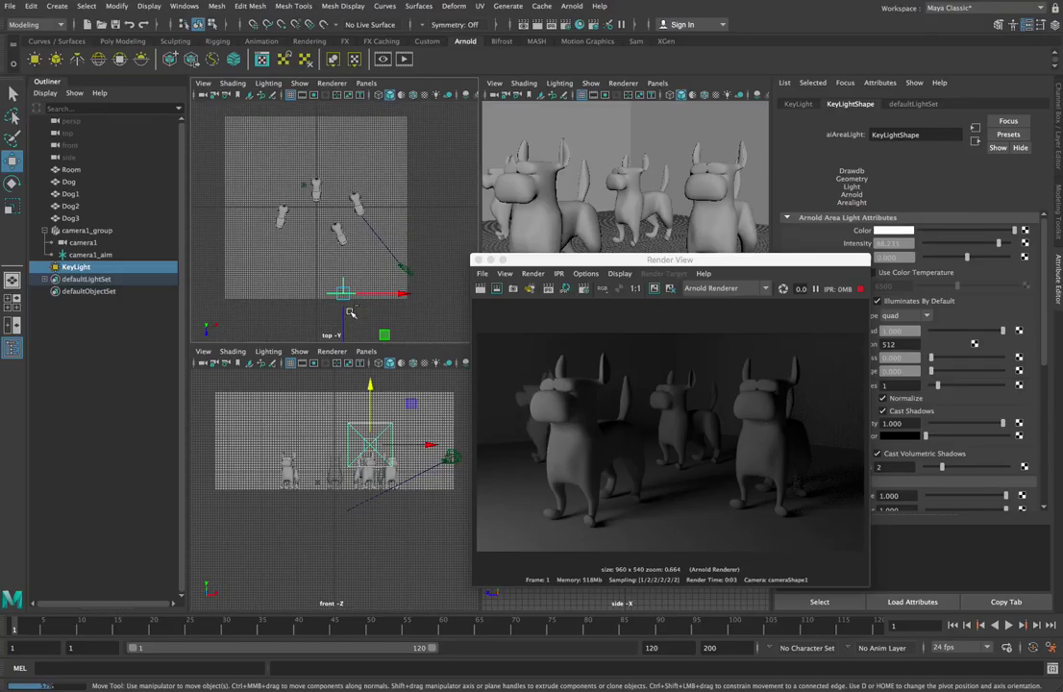
key(ctrl+d)
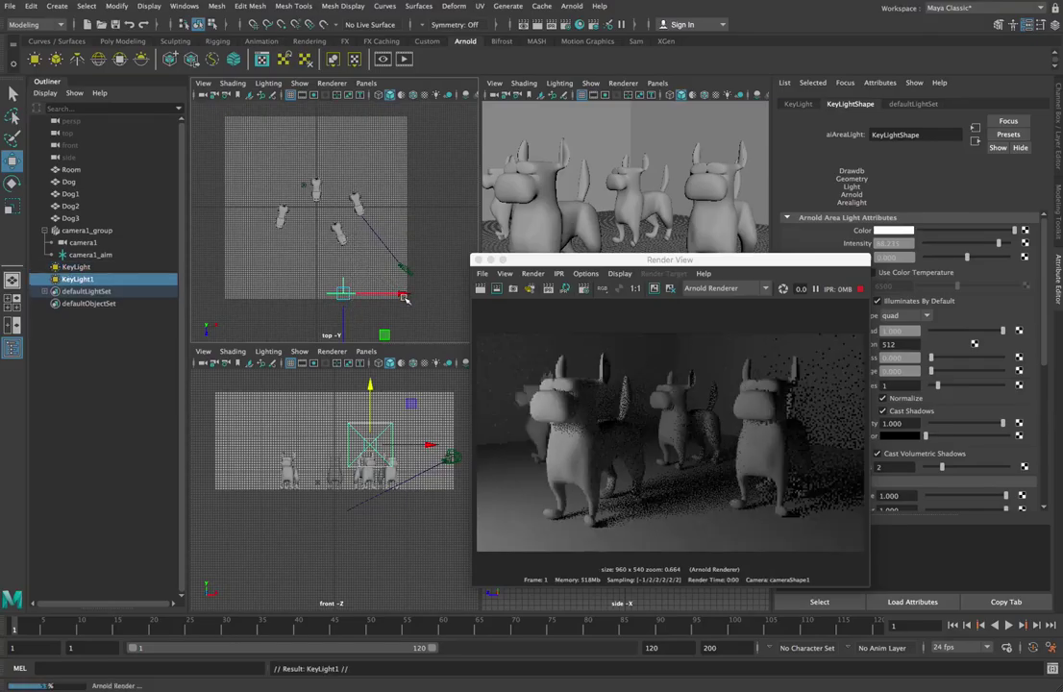
Move the duplicate KeyLight1 to the right of the dogs in the top view
drag(404, 299, 410, 235)
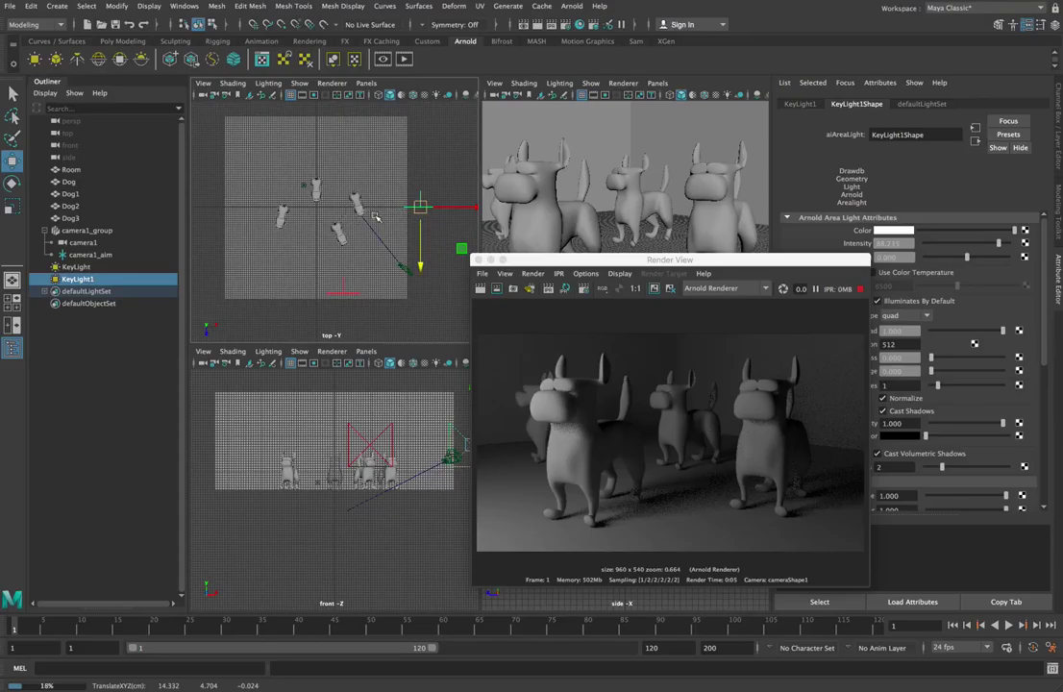
click(344, 223)
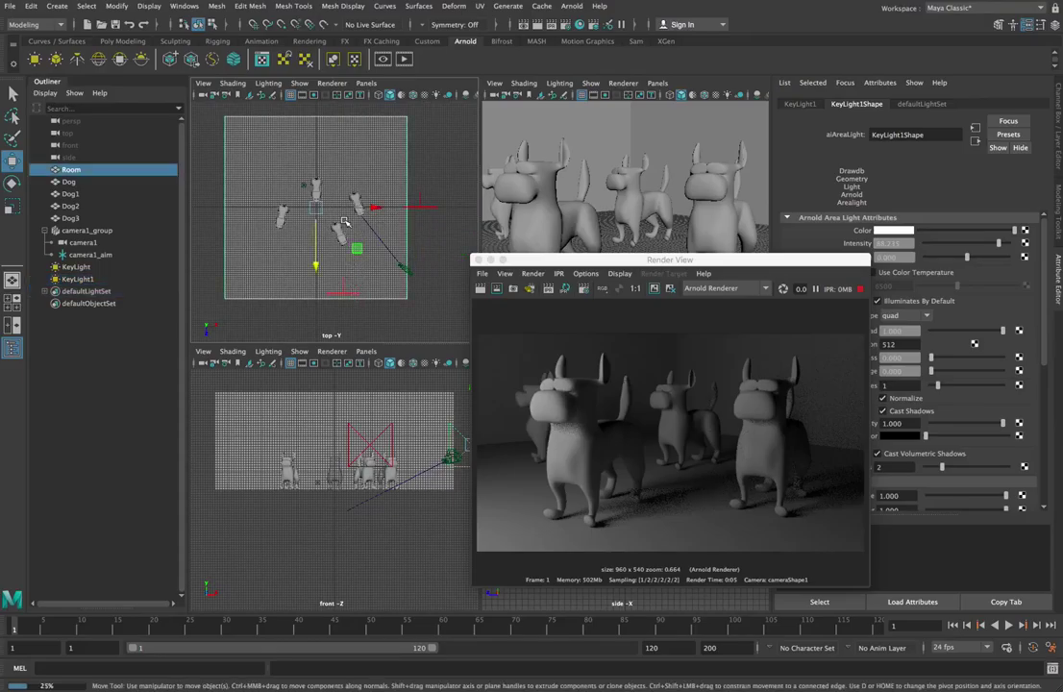
click(421, 206)
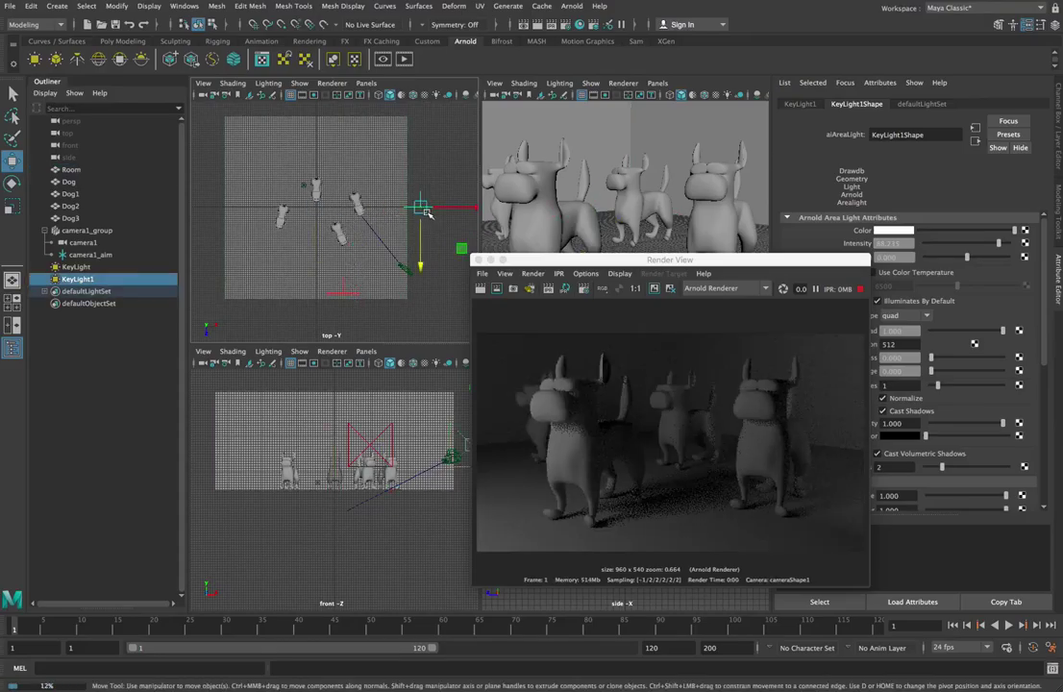
Rotate KeyLight1 about 90 degrees around Y so it faces the dogs
key(q)
key(w)
key(e)
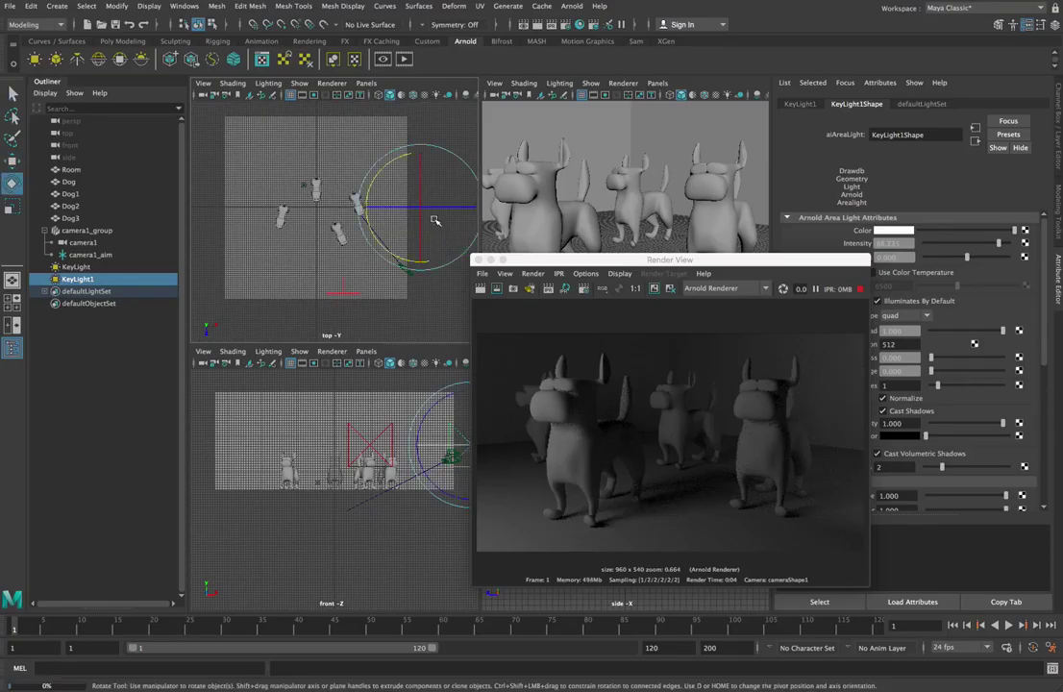
click(373, 186)
drag(373, 185, 371, 261)
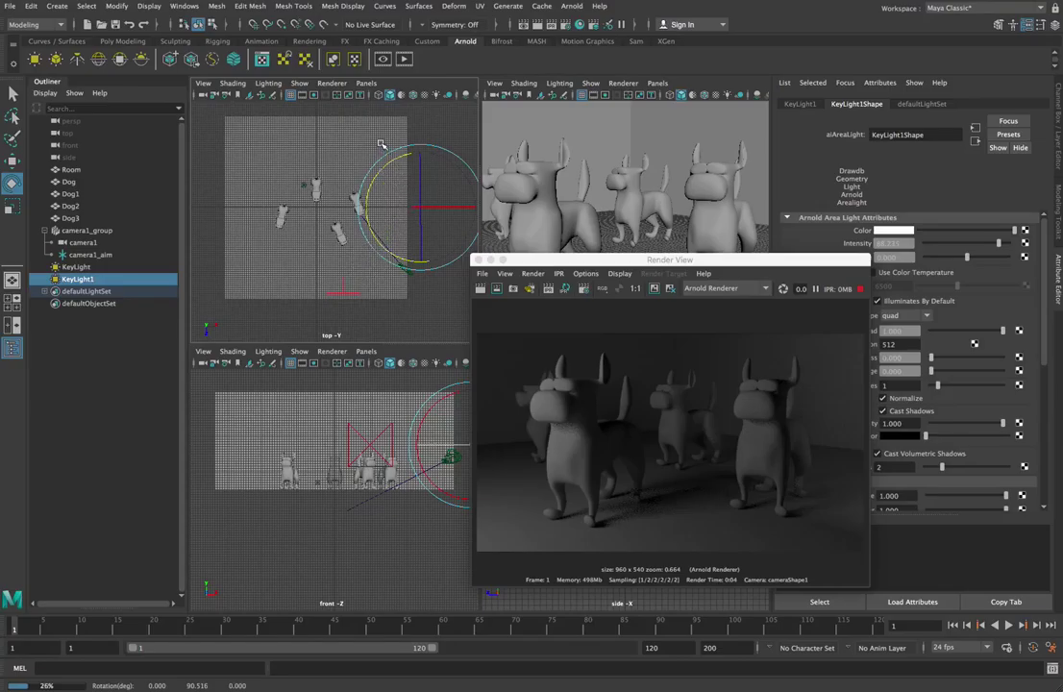
click(441, 129)
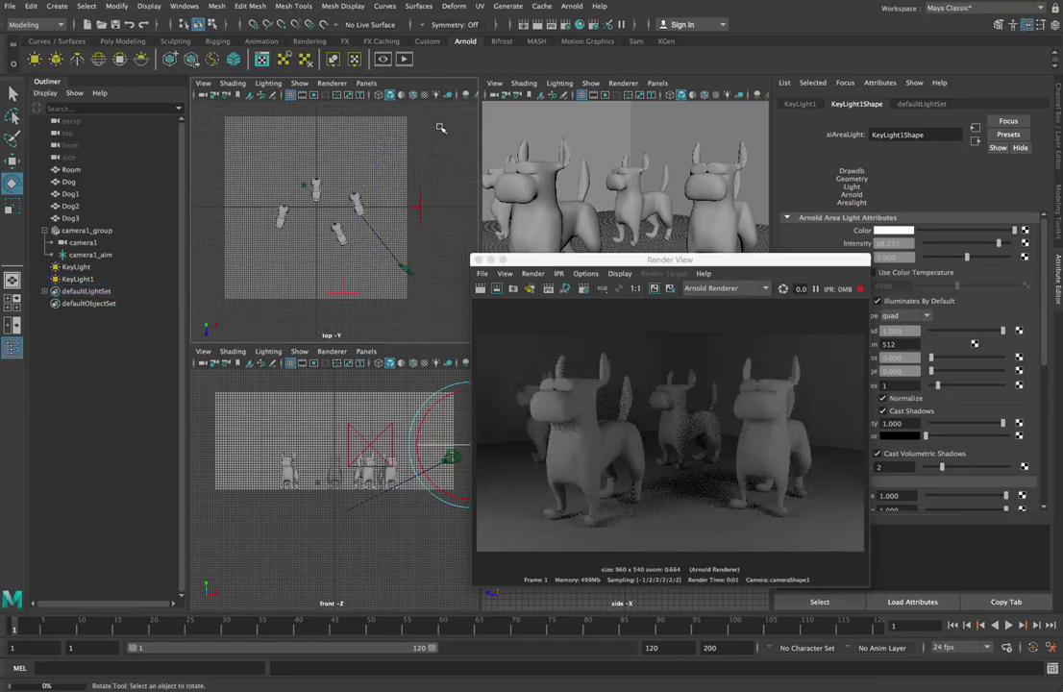
click(421, 211)
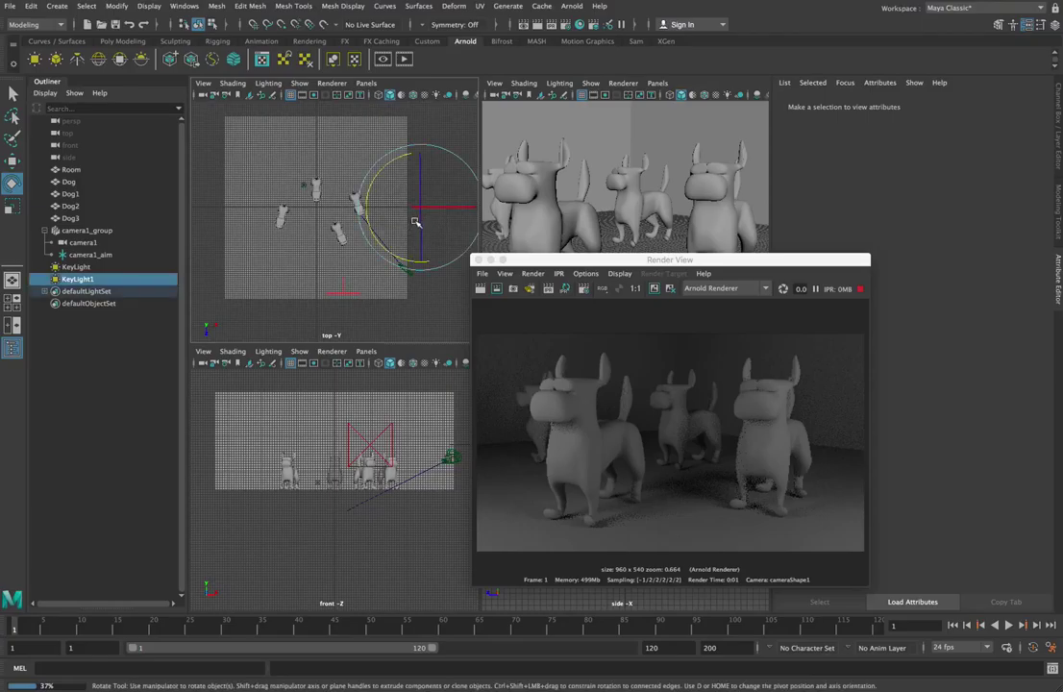
drag(402, 214, 364, 232)
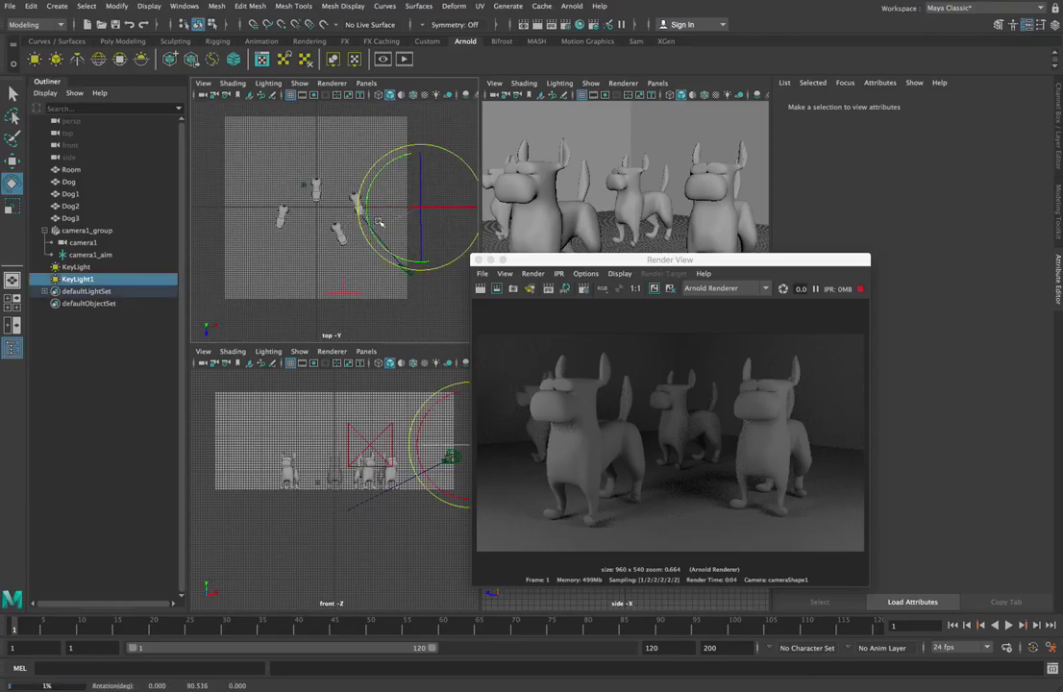
click(363, 235)
drag(362, 234, 362, 235)
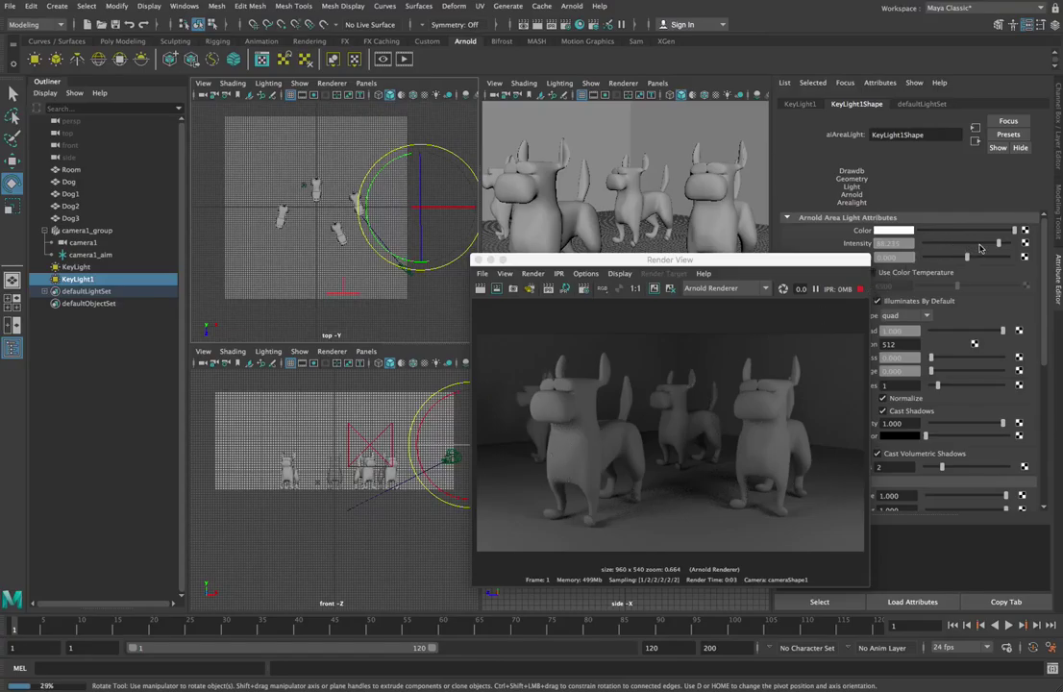
Drop KeyLight1's intensity from 88.235 to about 32
drag(991, 247, 960, 244)
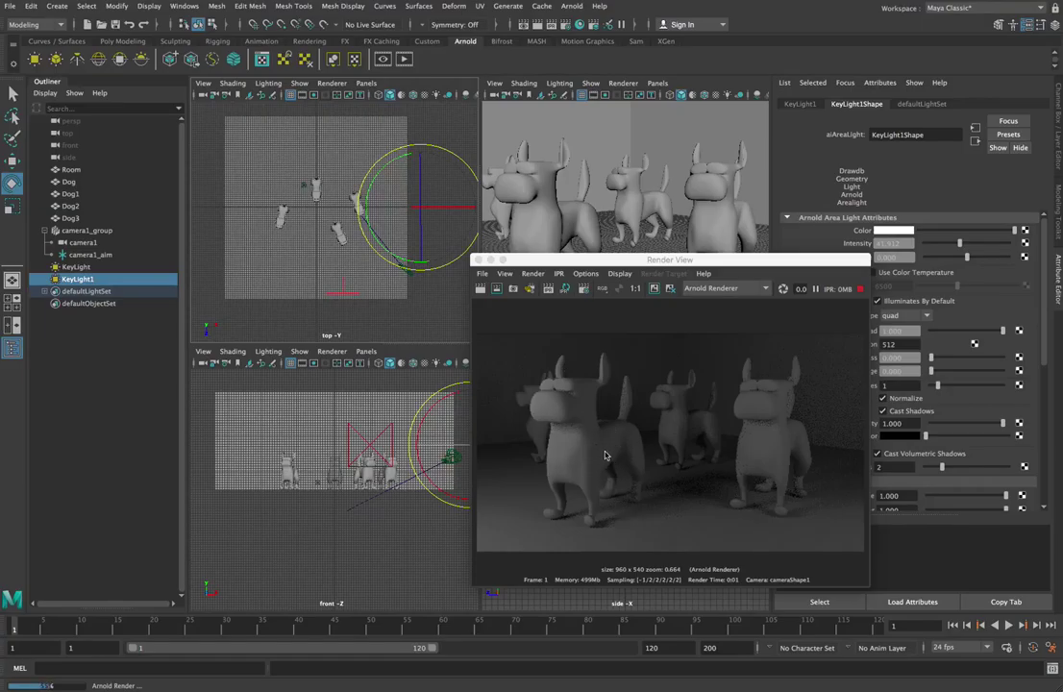
drag(960, 244, 952, 245)
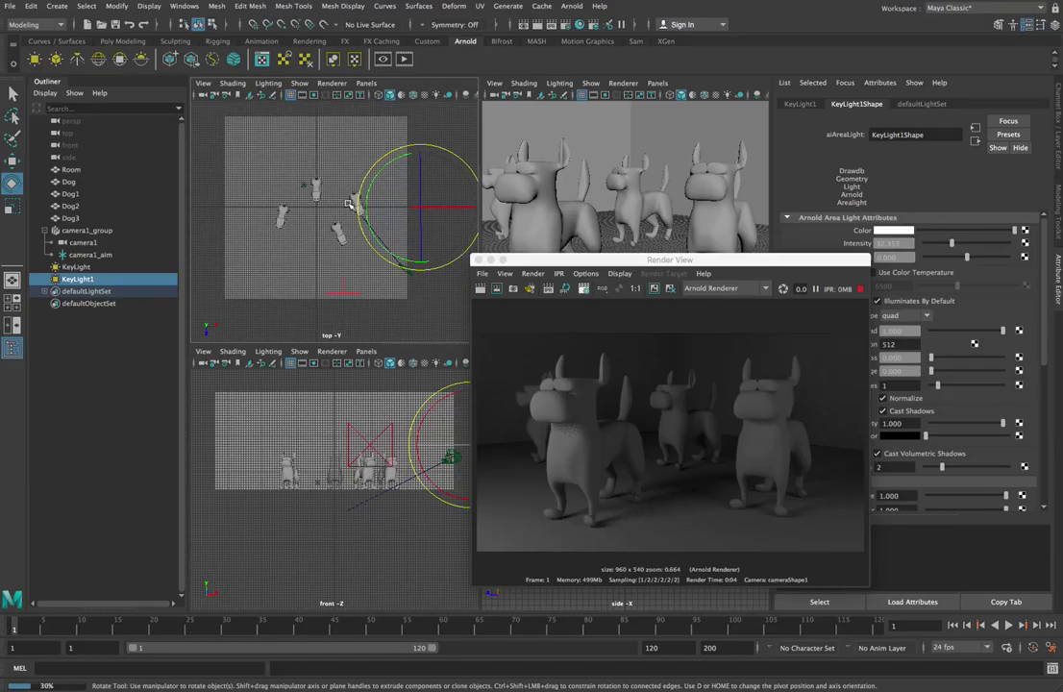
Duplicate KeyLight as KeyLight2 and move it behind the dogs, left to X -7
click(346, 295)
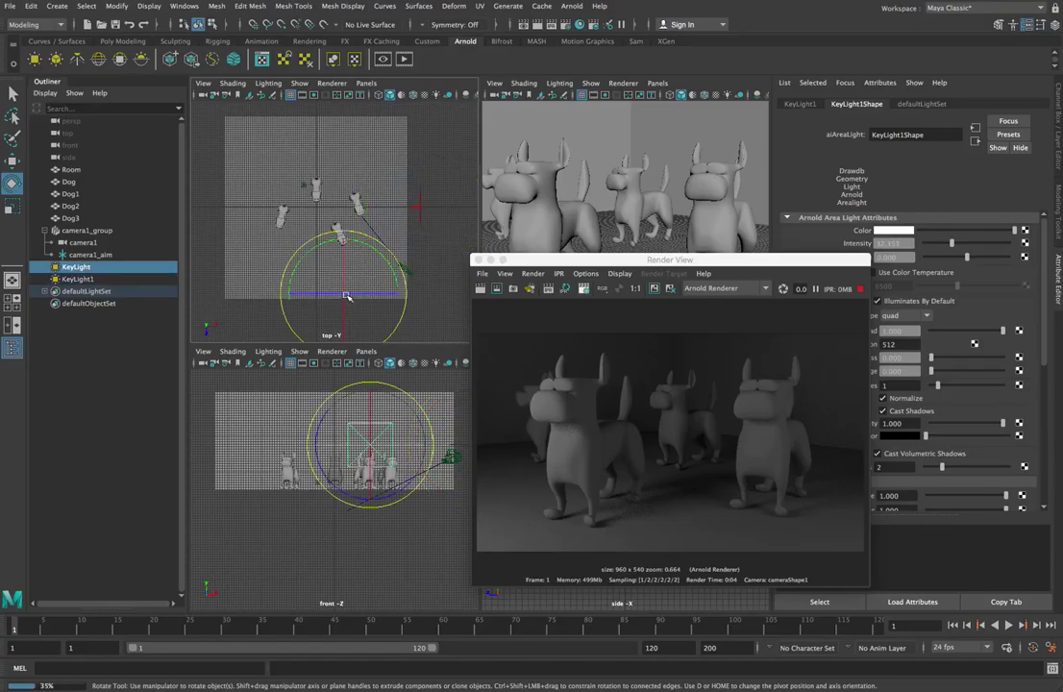
drag(353, 298, 348, 295)
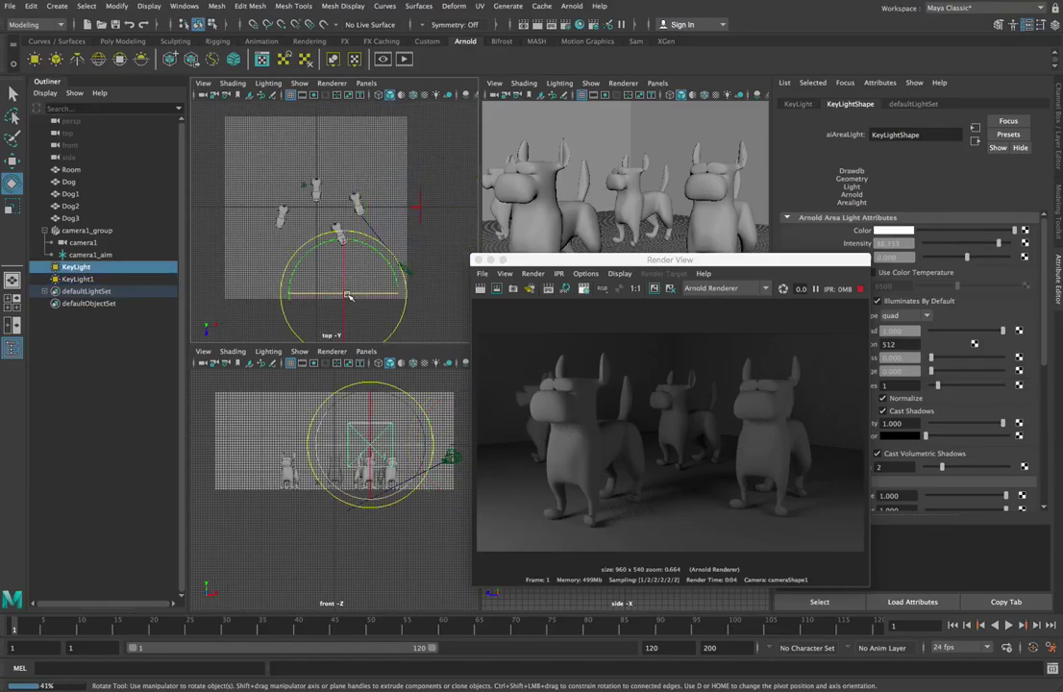
key(ctrl+d)
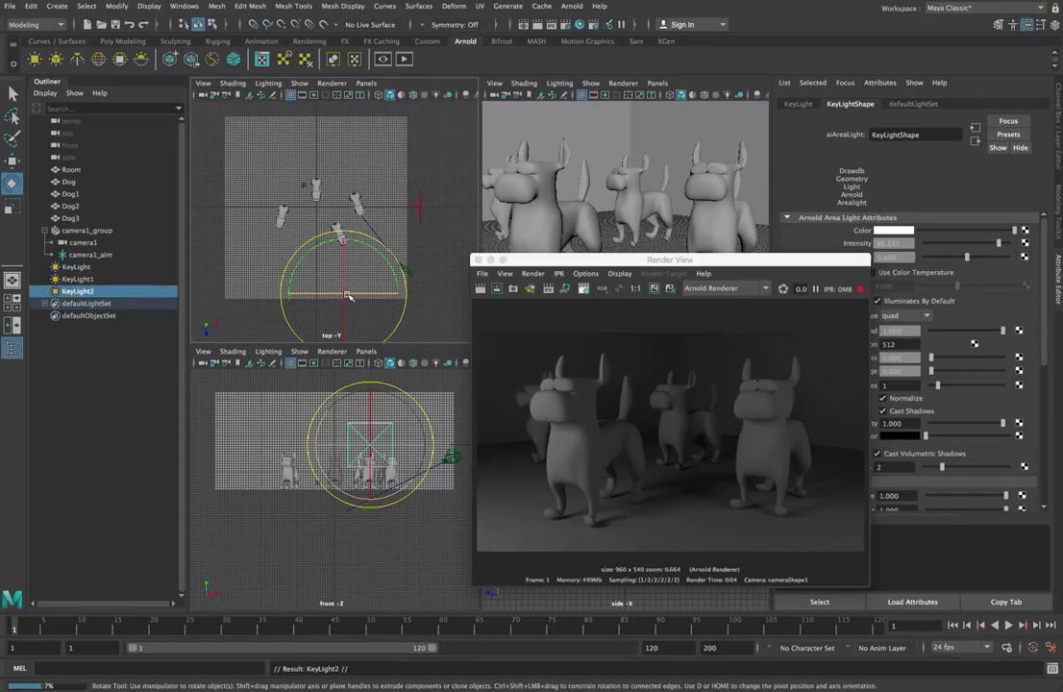
key(w)
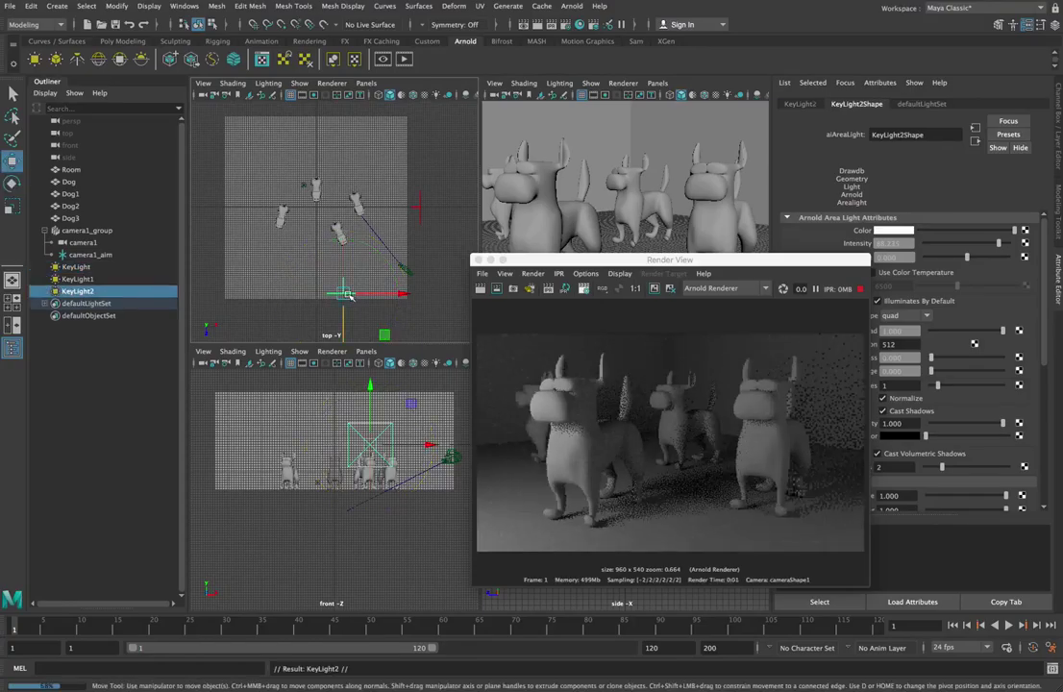
drag(336, 290, 328, 133)
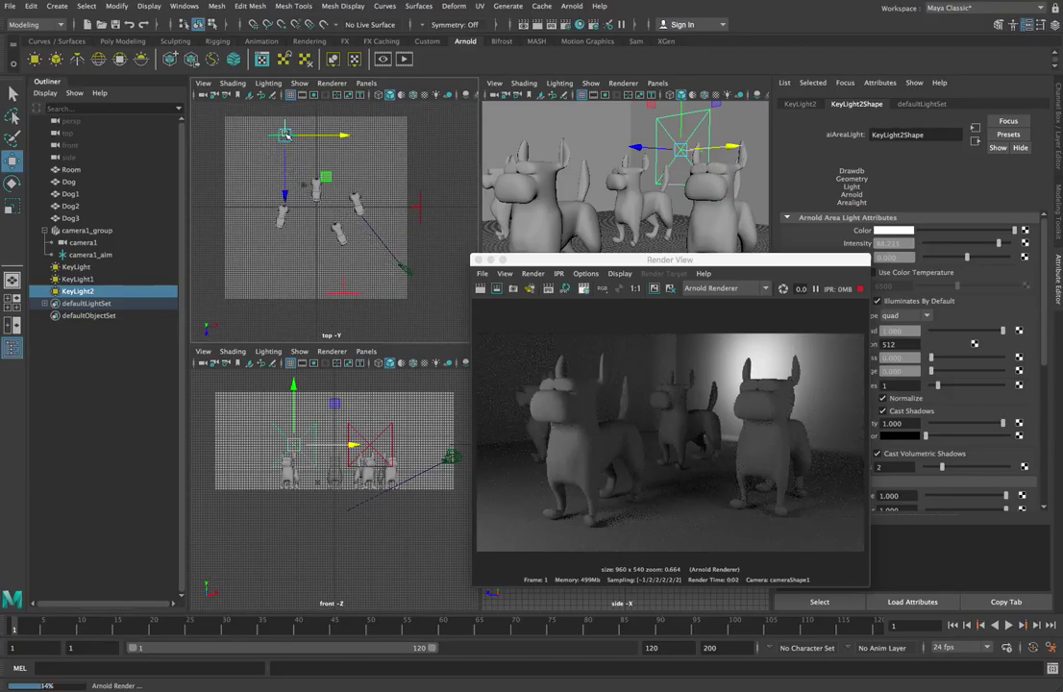
click(284, 133)
drag(285, 133, 254, 131)
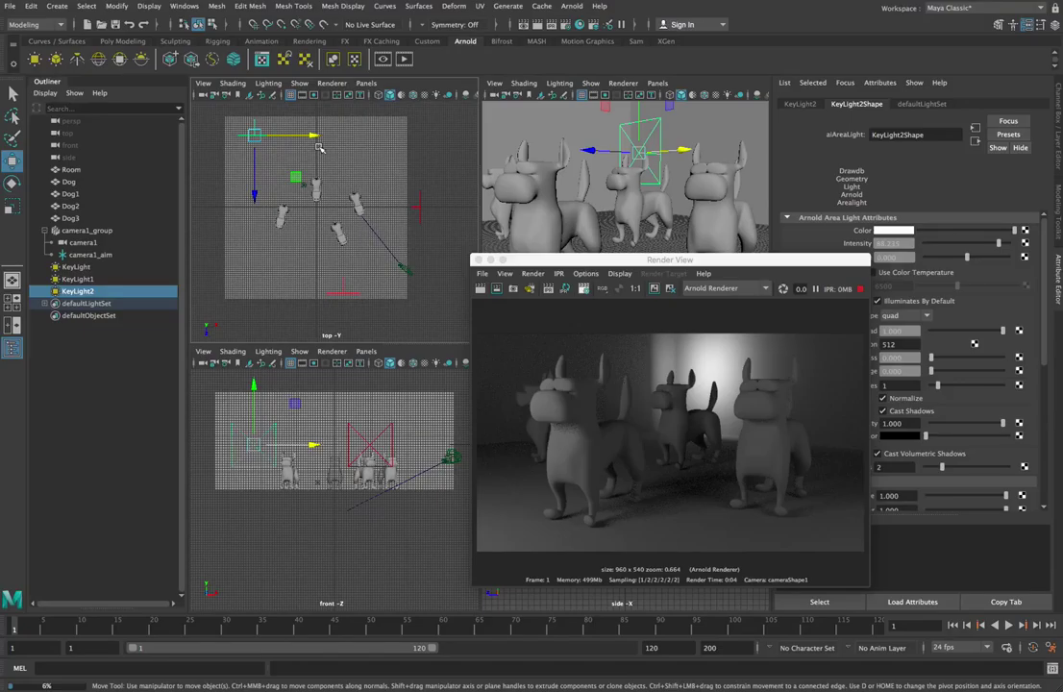
Turn KeyLight2 toward the dogs, raise it higher, and tilt it down as a back light
key(e)
drag(270, 120, 201, 193)
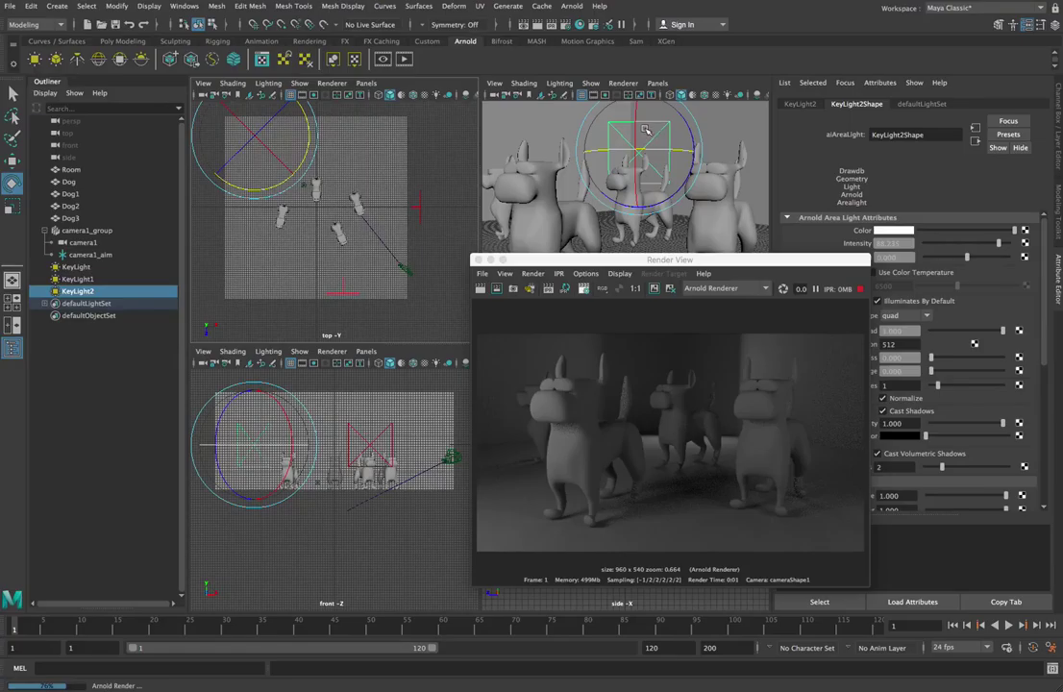
key(w)
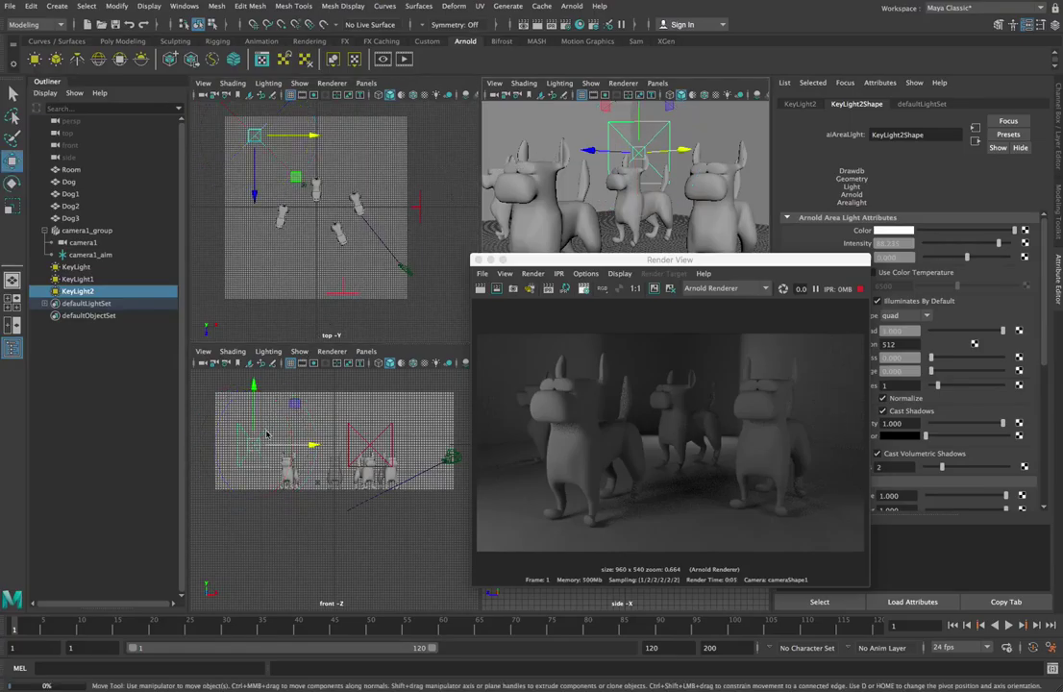
drag(254, 387, 260, 340)
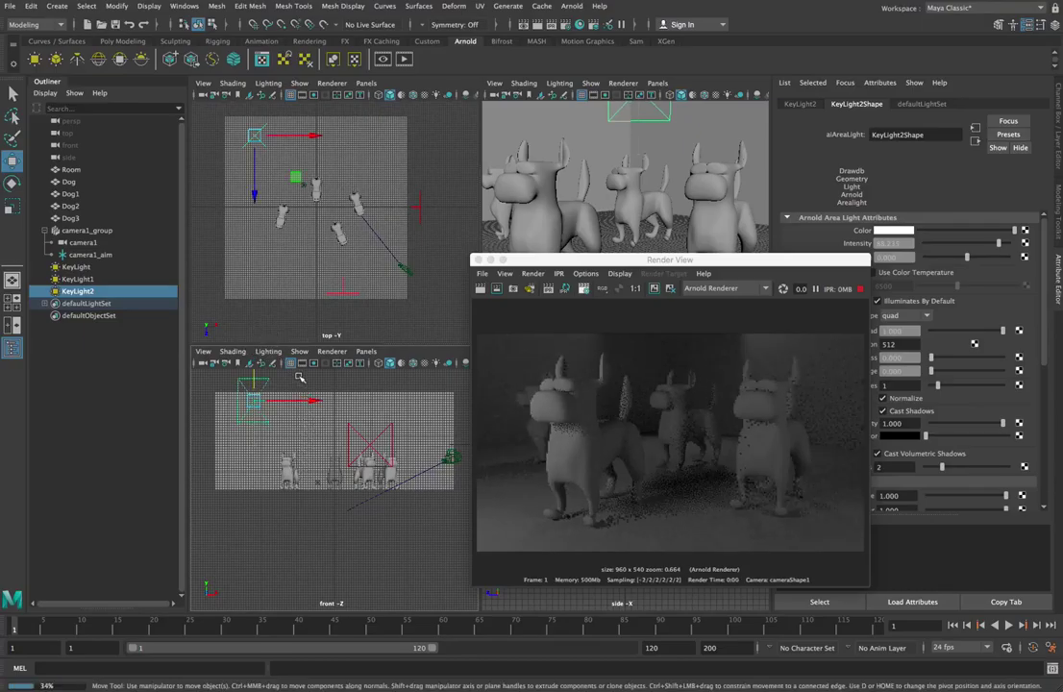
click(255, 378)
drag(256, 377, 253, 369)
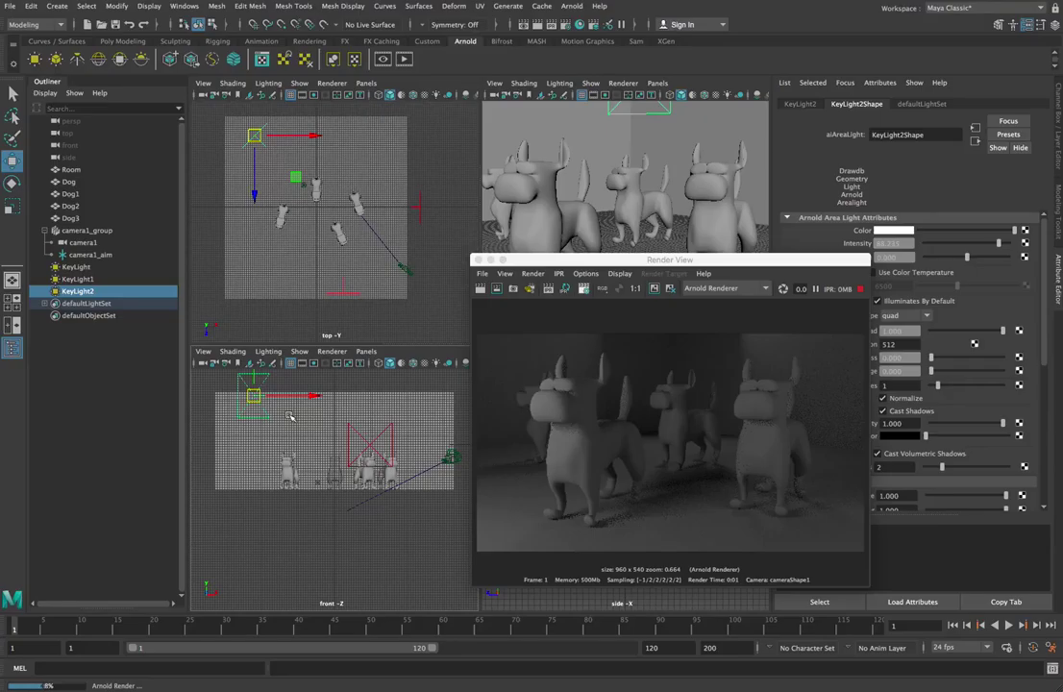
key(e)
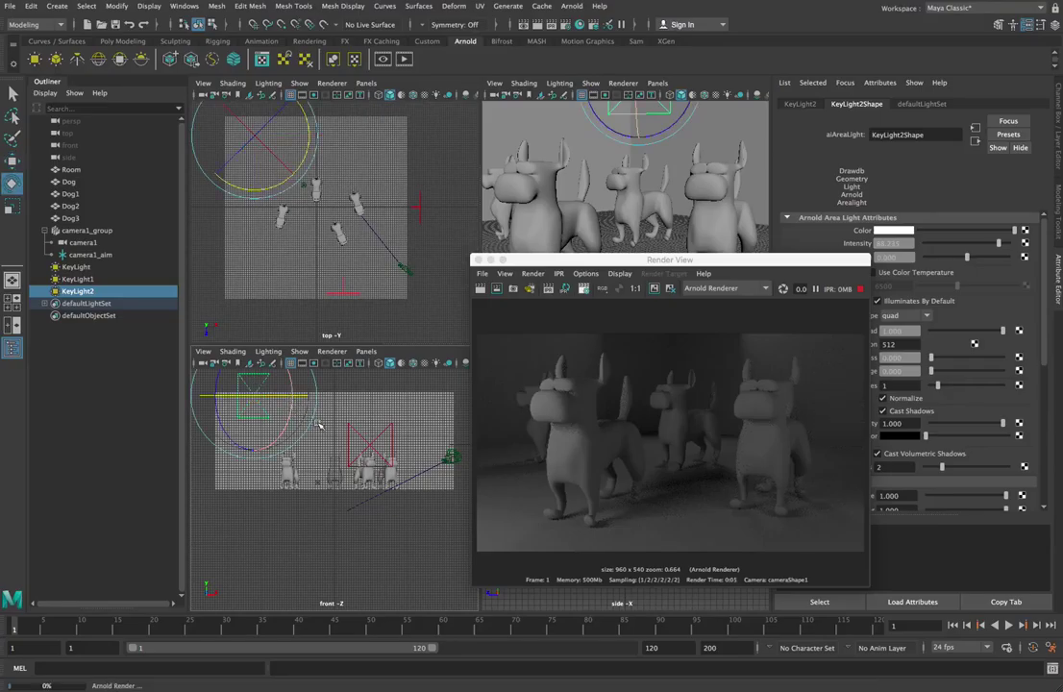
drag(318, 425, 289, 417)
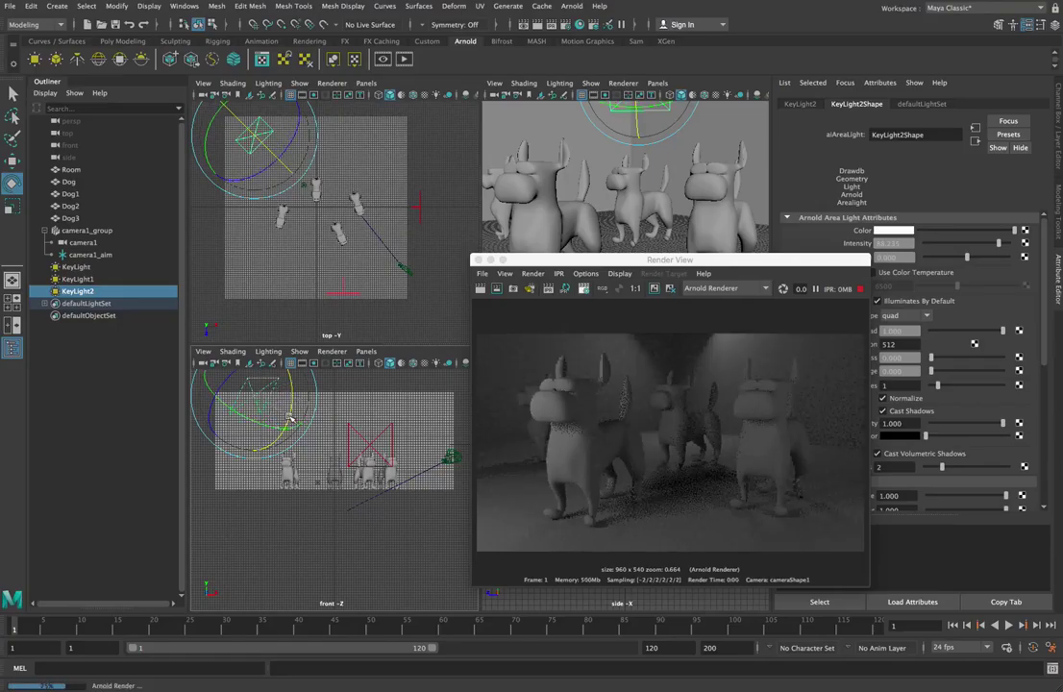
mouse_move(289, 418)
mouse_down()
mouse_move(288, 406)
mouse_move(291, 414)
mouse_up()
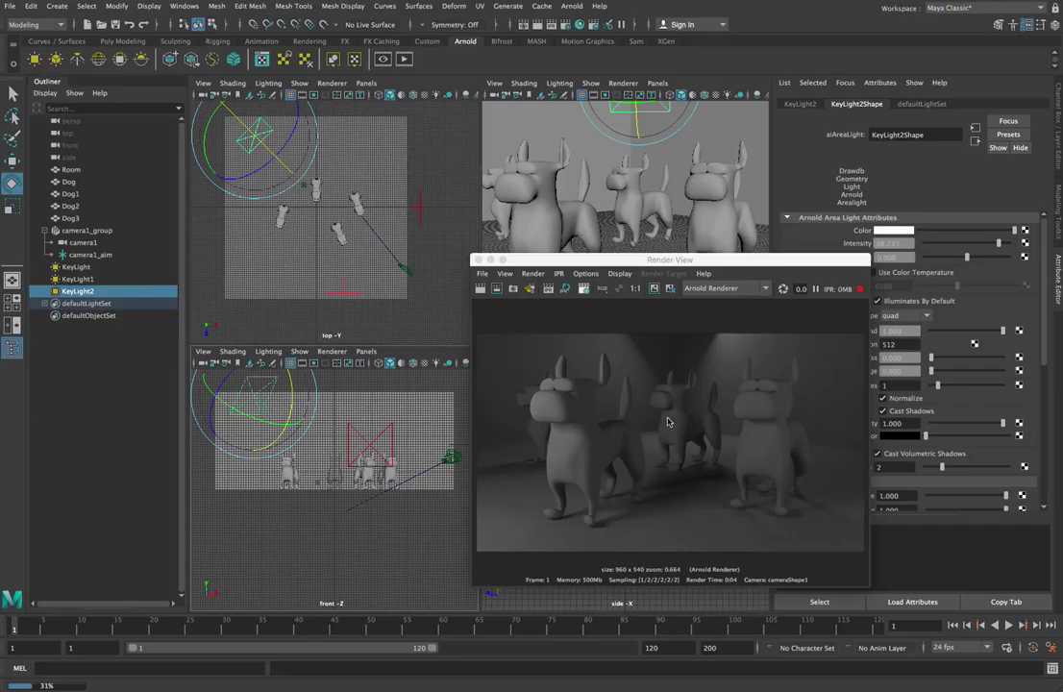
Lower KeyLight2's intensity to about 21
drag(984, 246, 981, 245)
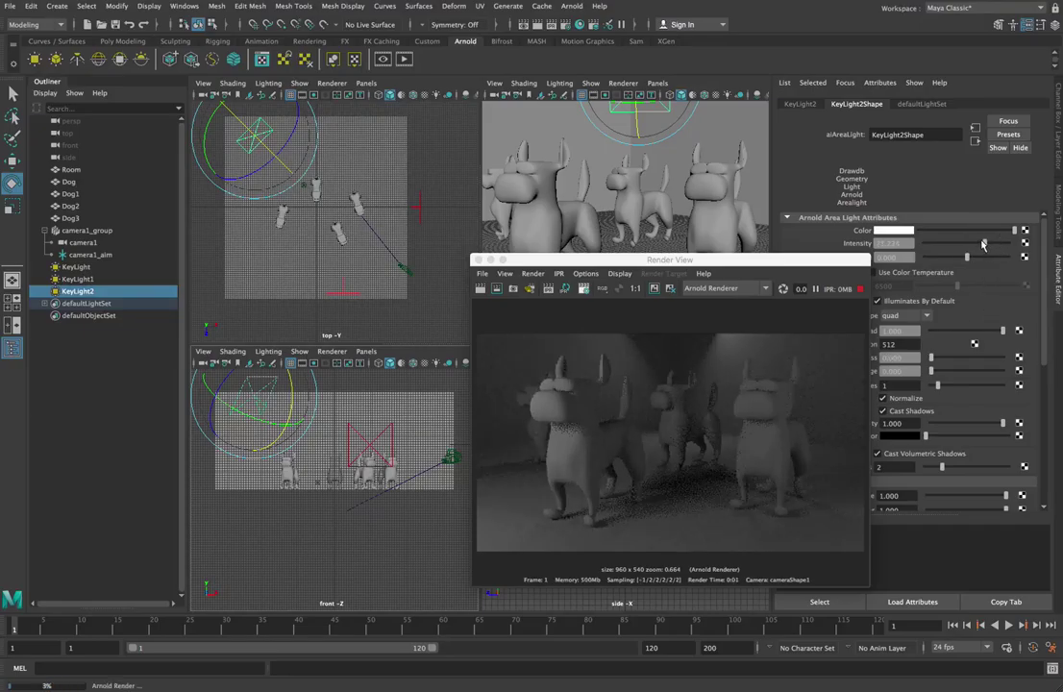
drag(982, 246, 981, 246)
click(344, 295)
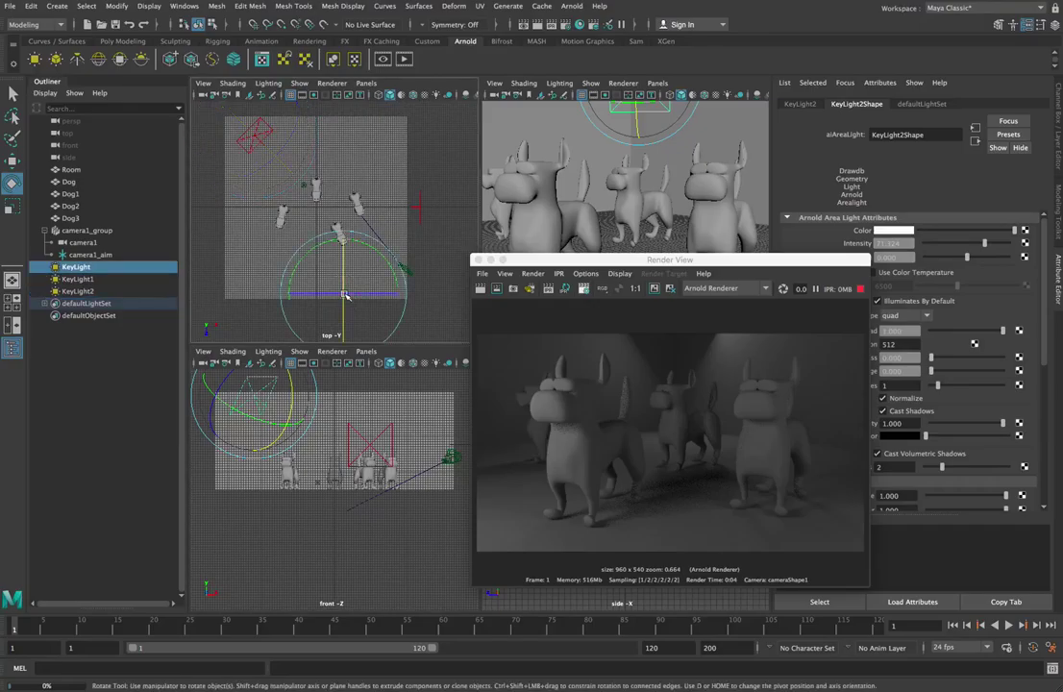
Tint KeyLight a pale warm orange with hue about 37.8 and saturation 0.118
click(904, 232)
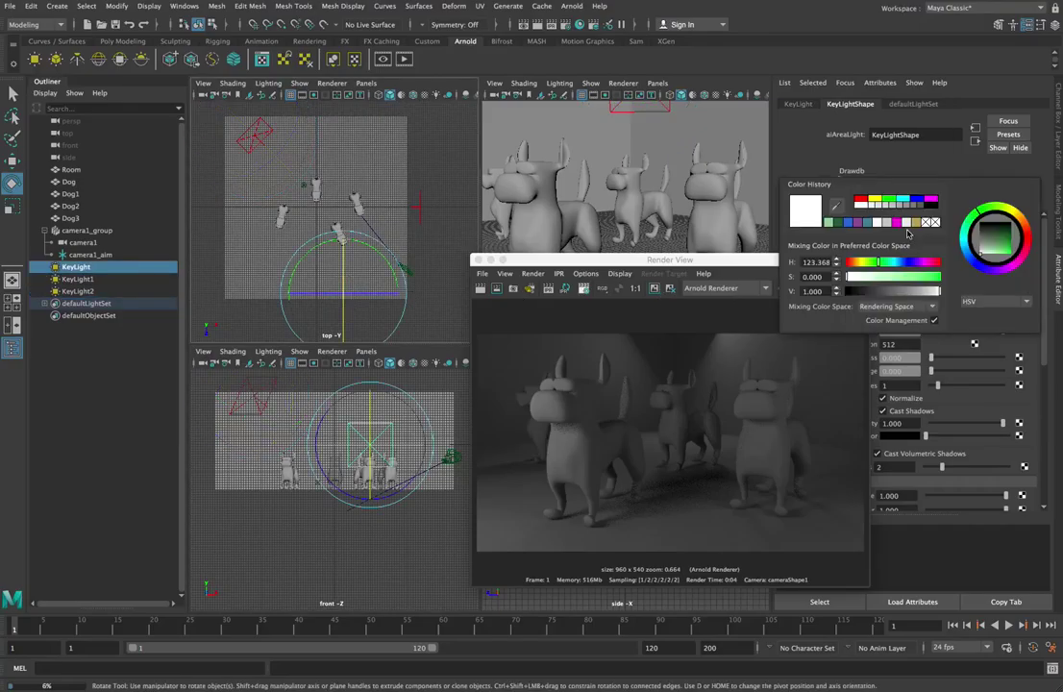
drag(1022, 231, 984, 255)
click(1021, 222)
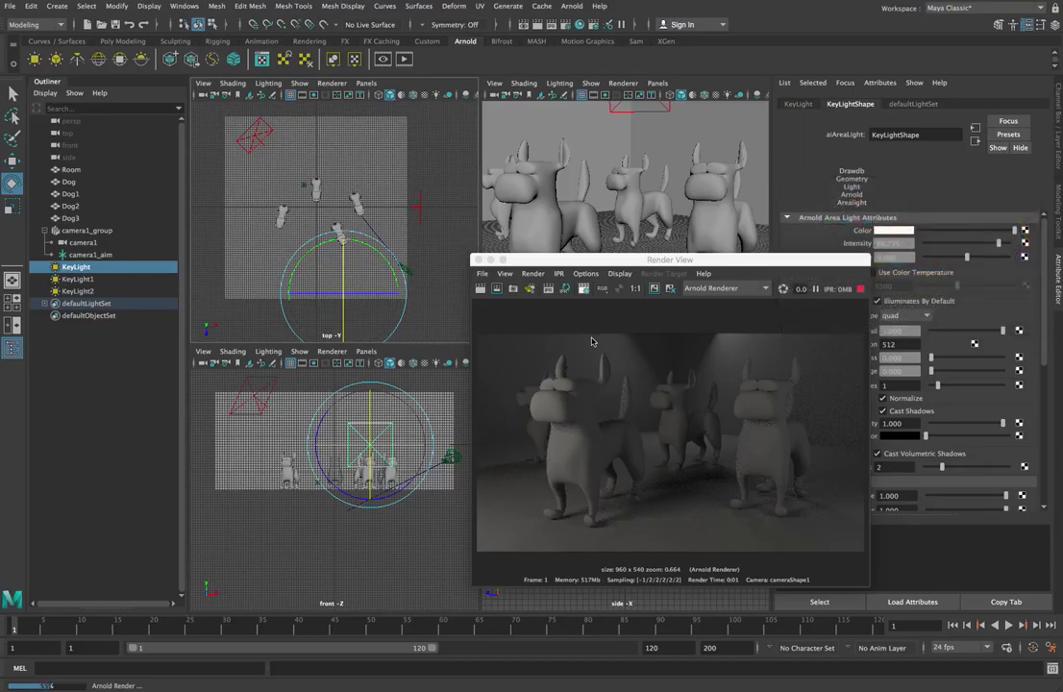
click(450, 455)
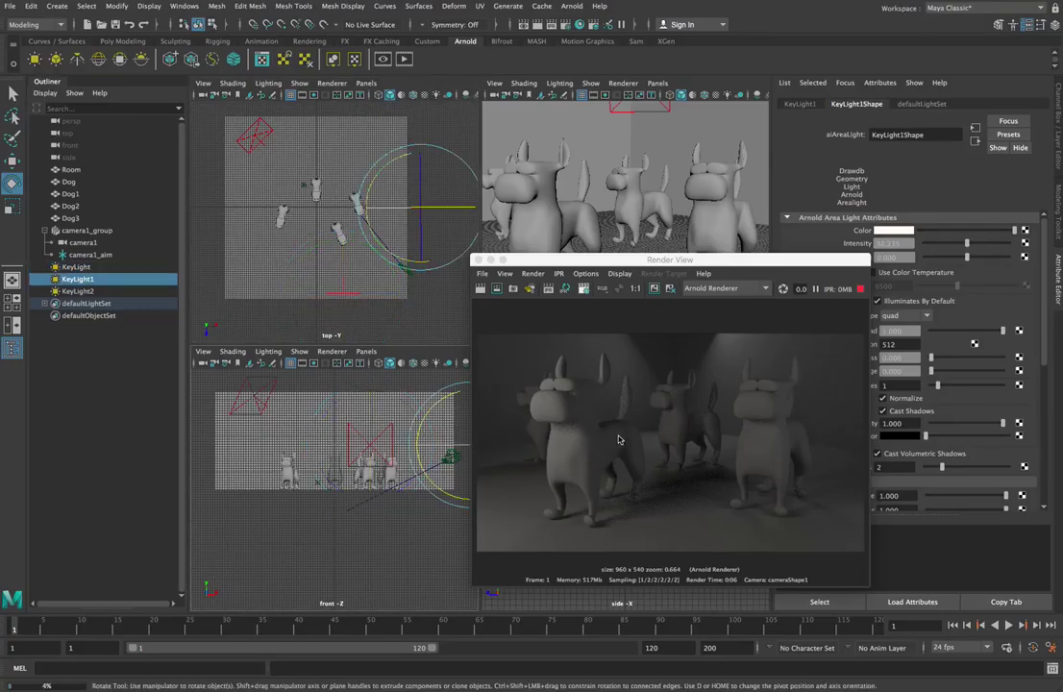
Color KeyLight1 a pale cool blue: hue 240, saturation 0.090, value 0.890
click(894, 232)
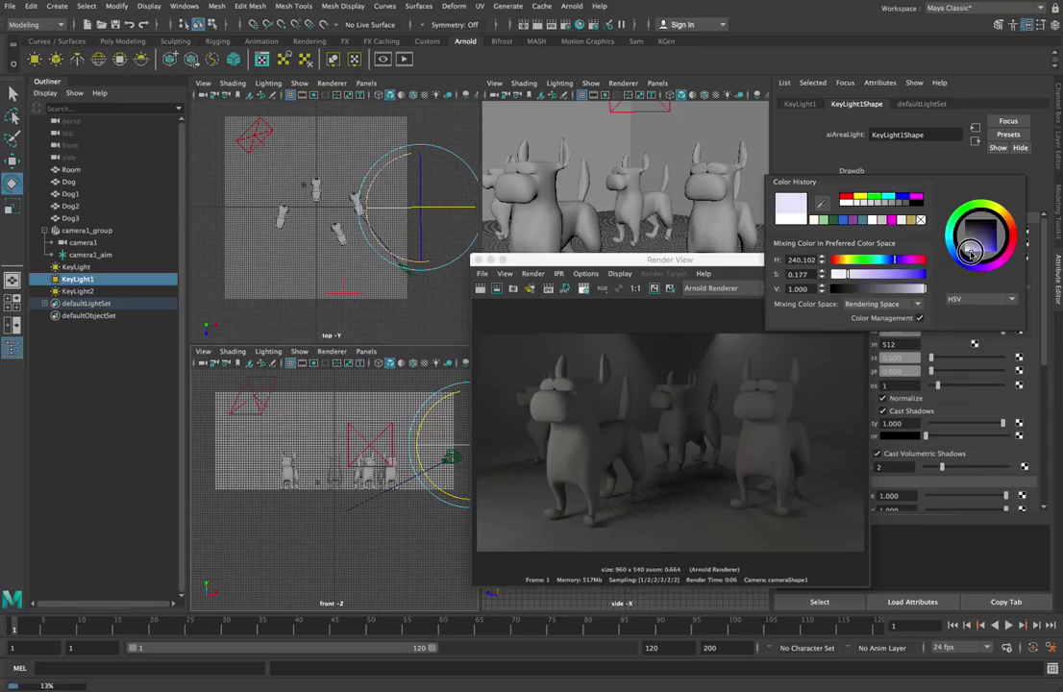
drag(967, 260, 971, 252)
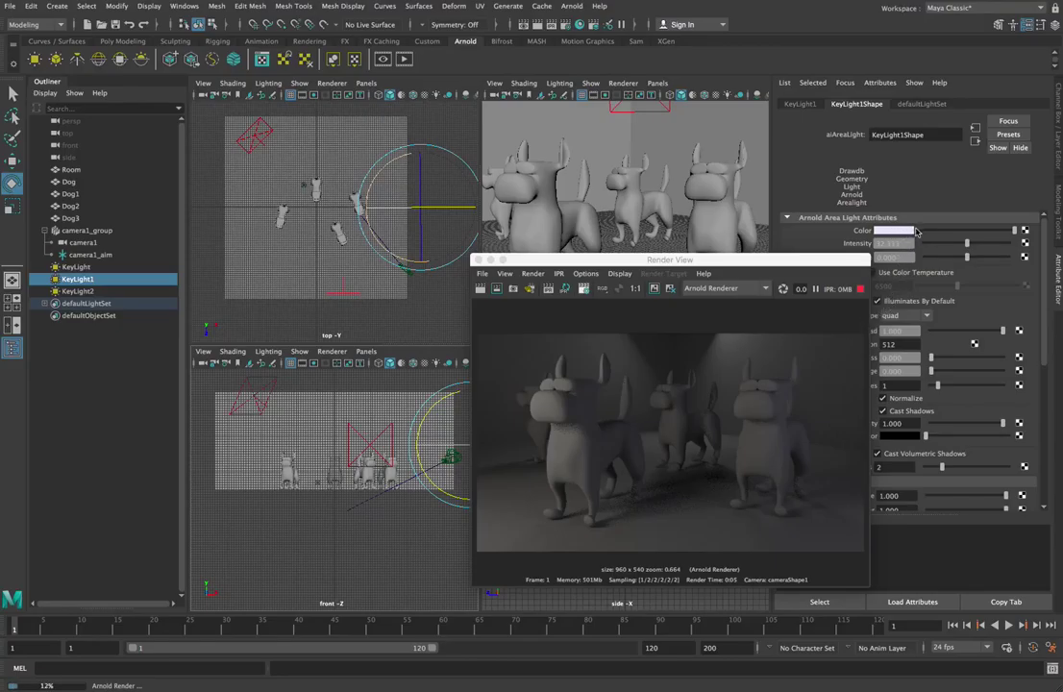
click(916, 233)
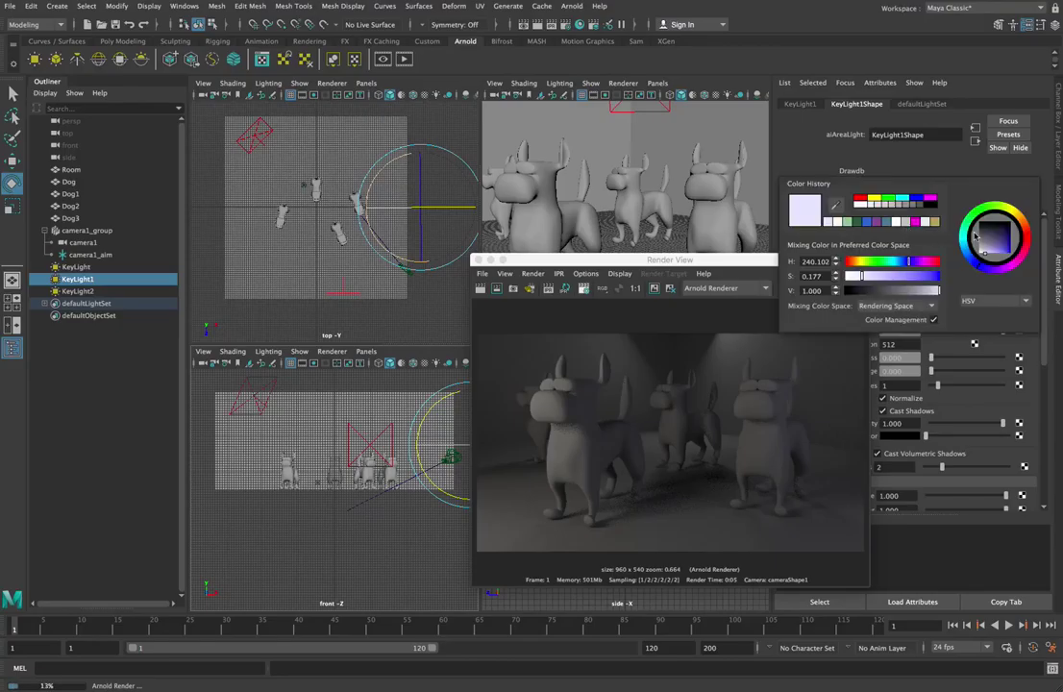
click(1008, 252)
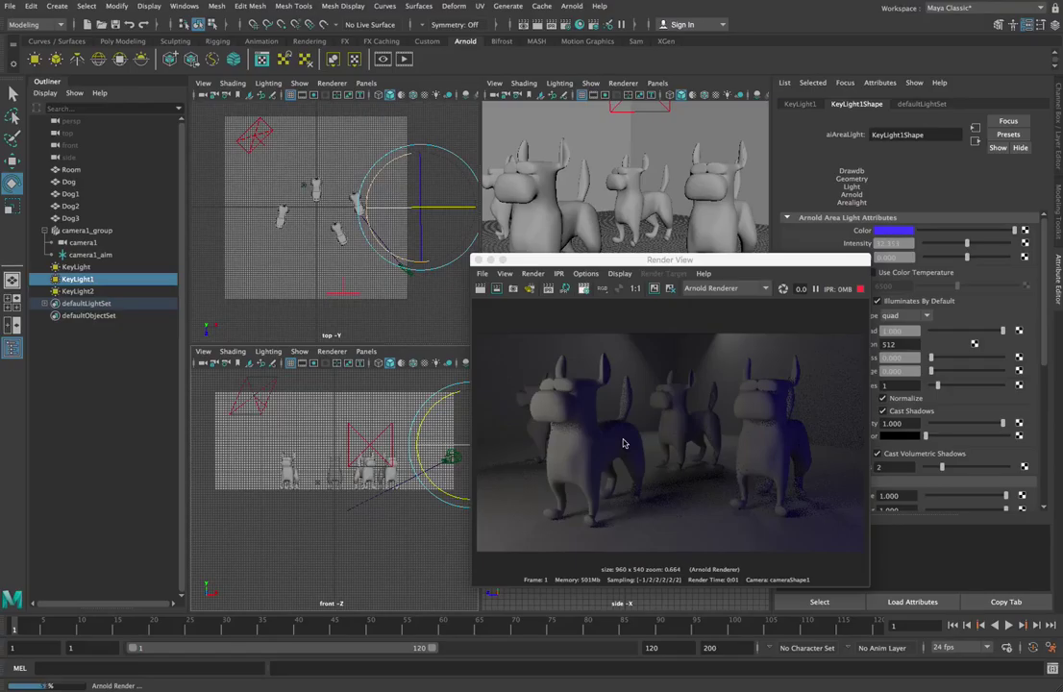
click(925, 232)
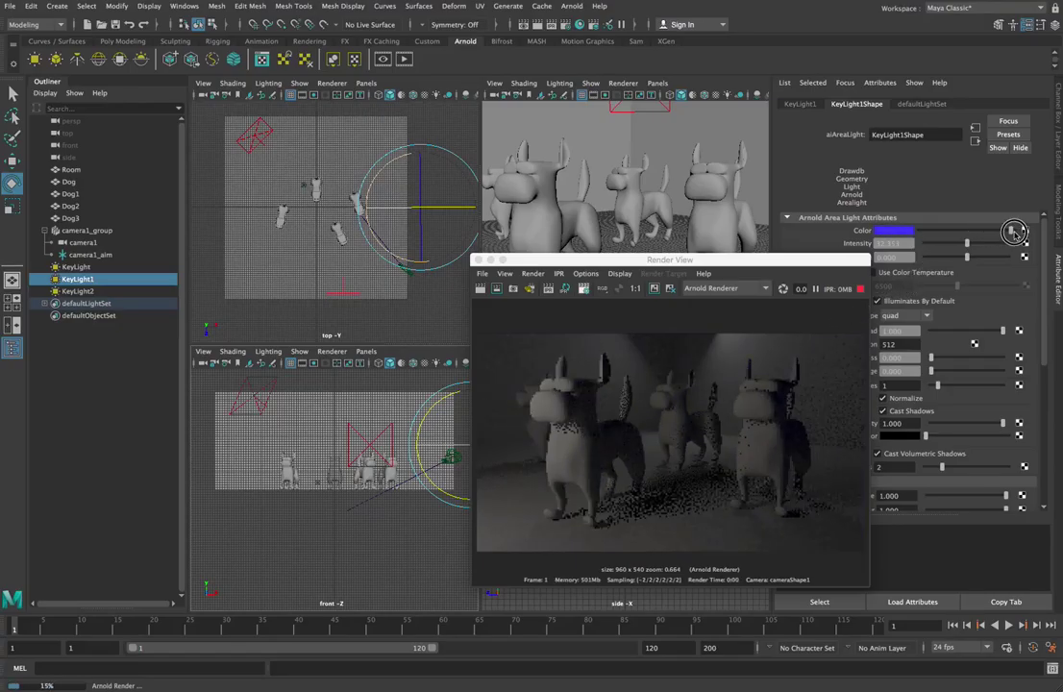
key(ctrl+z)
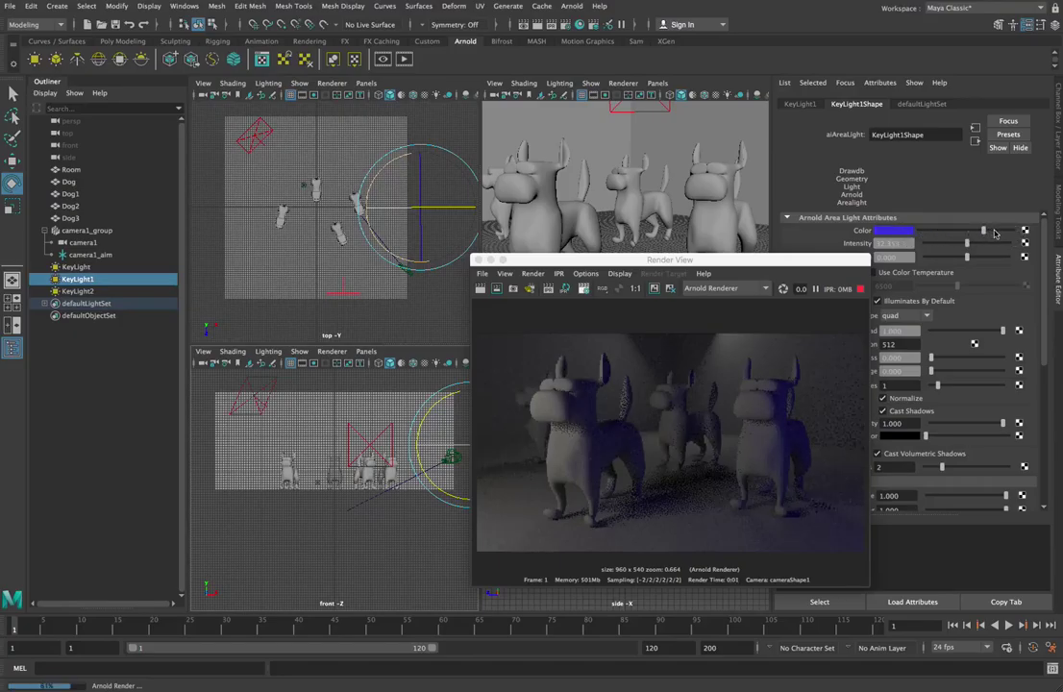
key(ctrl+z)
click(899, 232)
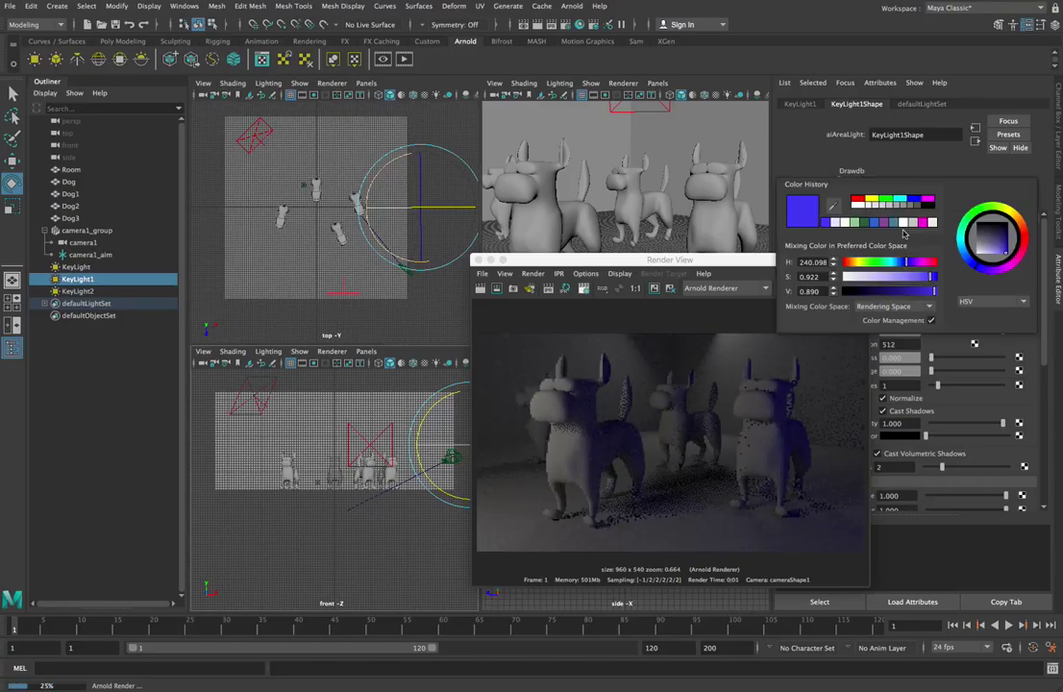
click(852, 277)
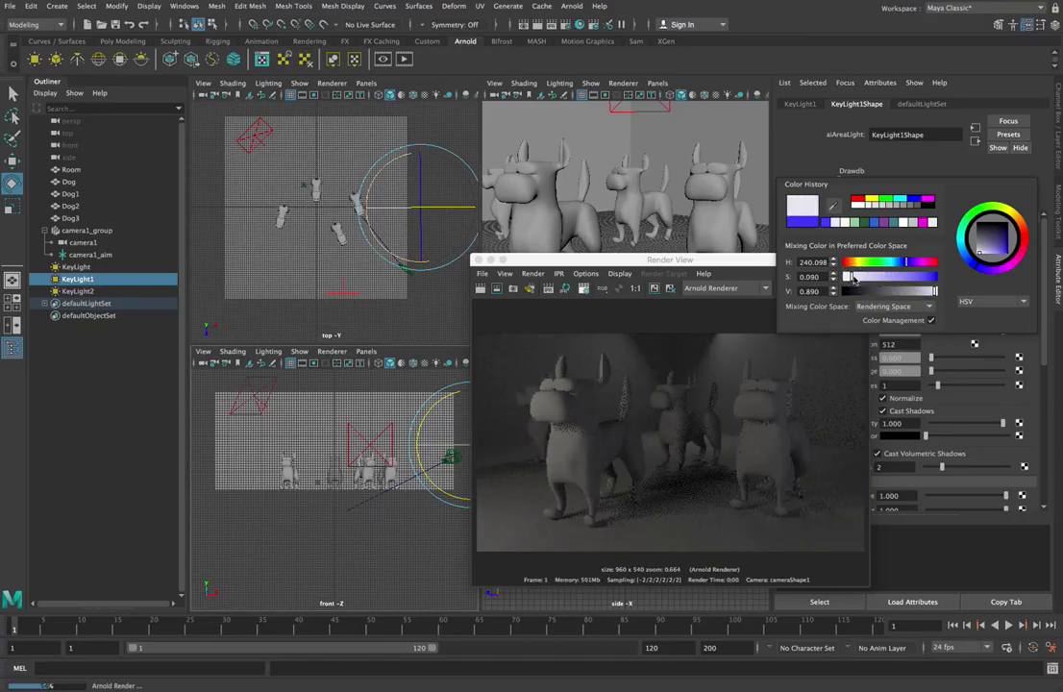
click(853, 277)
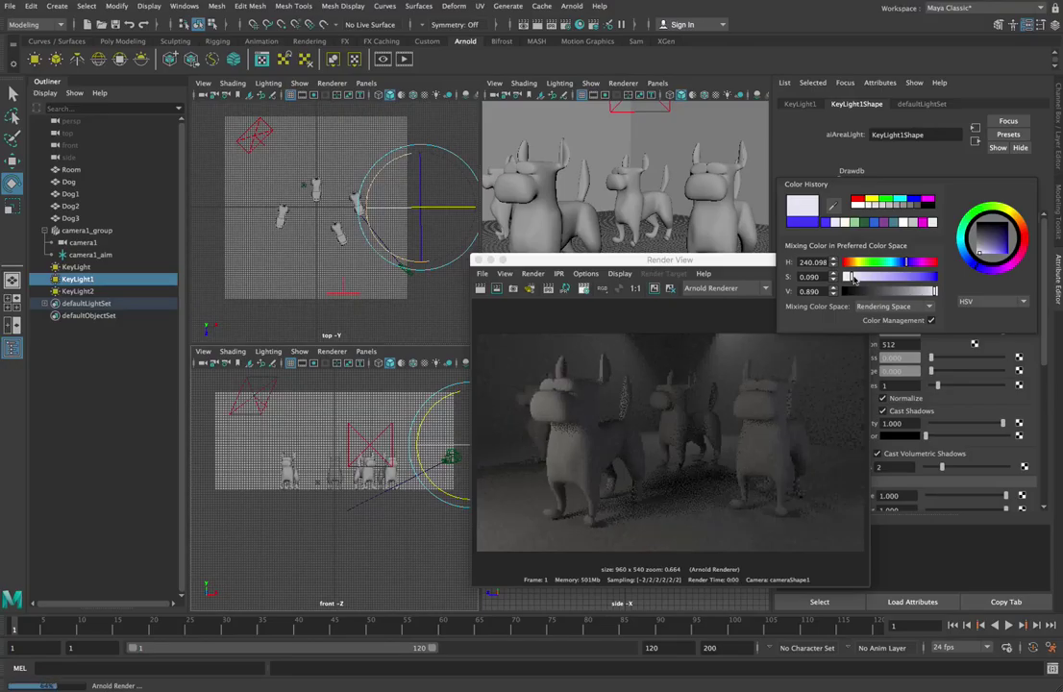